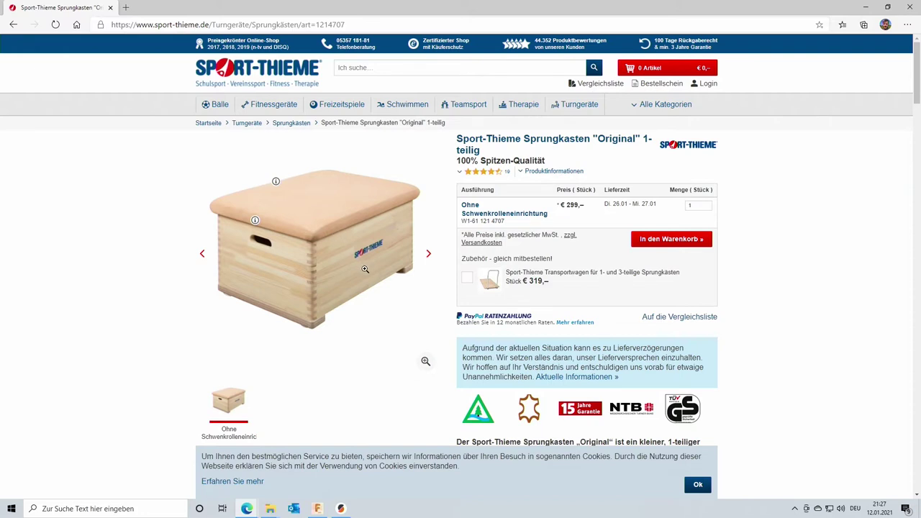
Scroll to the Technische Details table and highlight the vaulting box's 70x50x40 cm dimensions.
scroll(366, 270, down, 3)
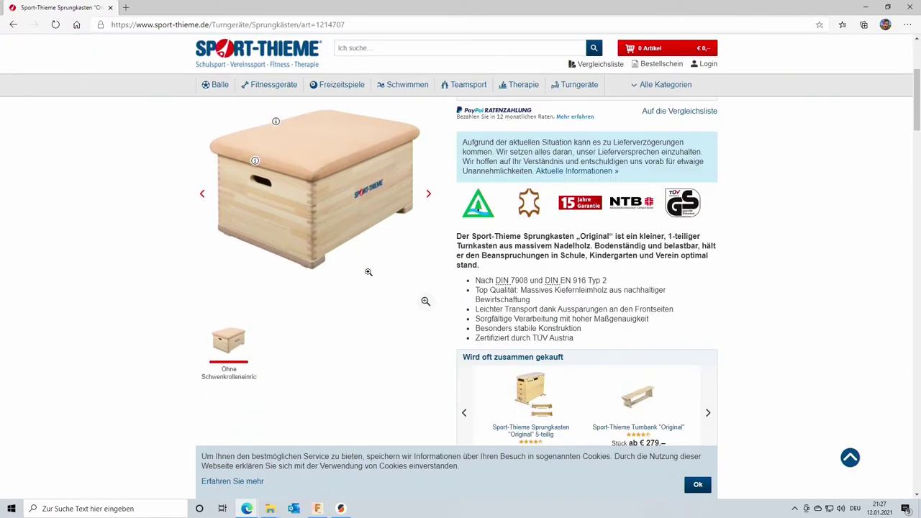
scroll(367, 271, down, 3)
scroll(368, 272, down, 3)
scroll(369, 272, down, 1)
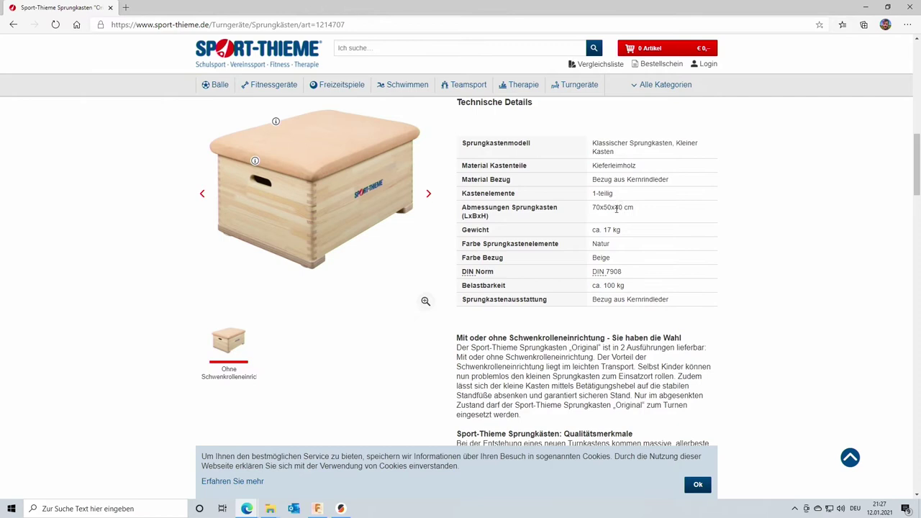
drag(593, 208, 643, 212)
click(645, 212)
In PrusaSlicer, orbit to a view from above and slice the box.
click(349, 511)
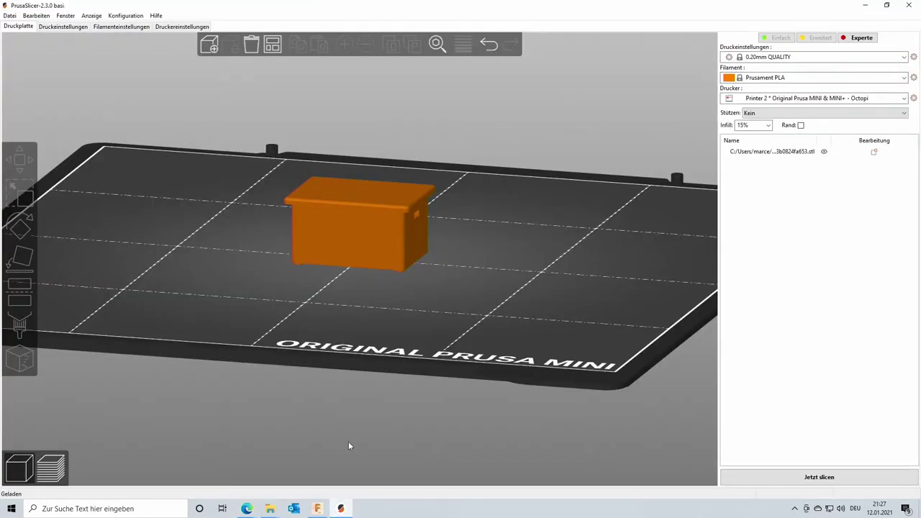
mouse_move(486, 311)
mouse_down()
mouse_move(407, 324)
mouse_move(432, 308)
mouse_move(422, 321)
mouse_move(401, 311)
mouse_move(412, 317)
mouse_up()
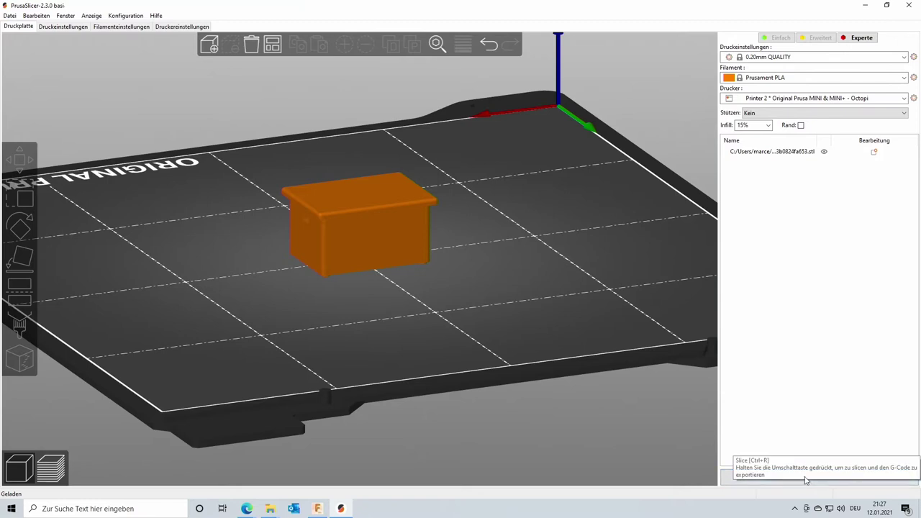
click(740, 480)
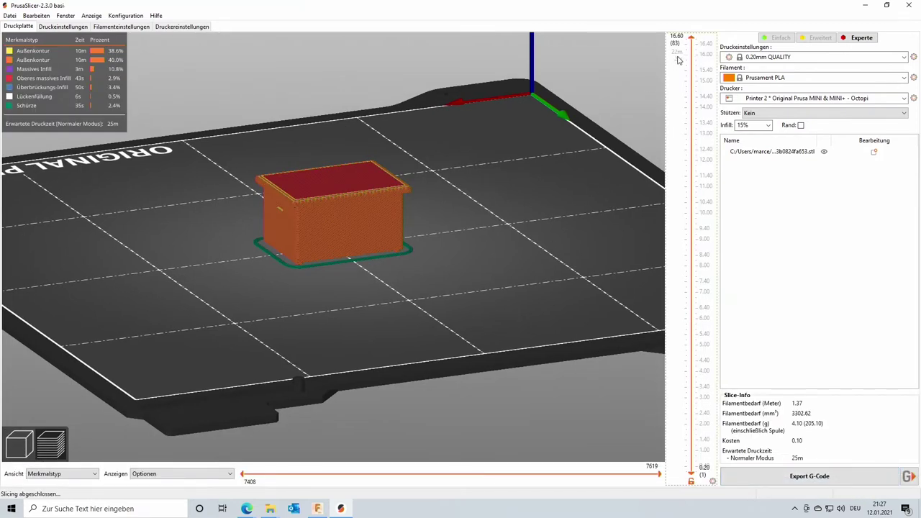
Step the layer preview from 15.40 and 15.00 up to the solid top infill, viewed near top-down.
drag(694, 44, 693, 86)
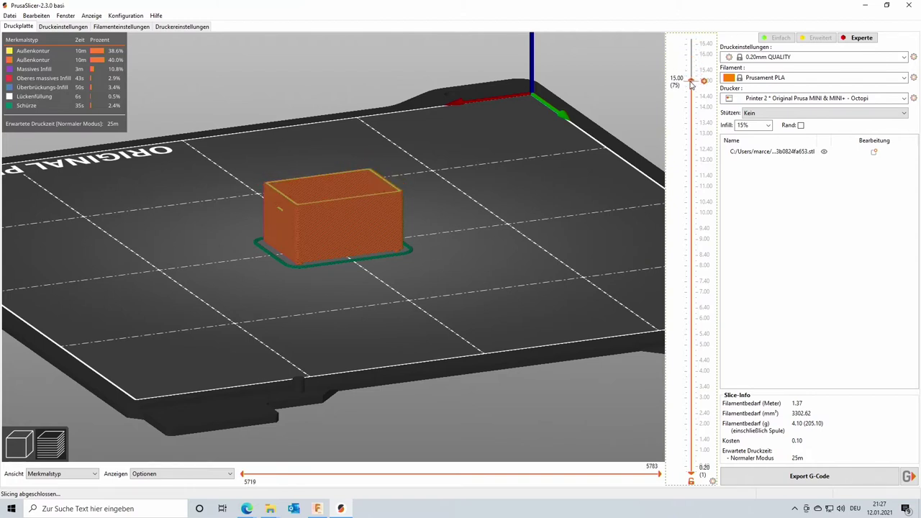
drag(530, 211, 536, 241)
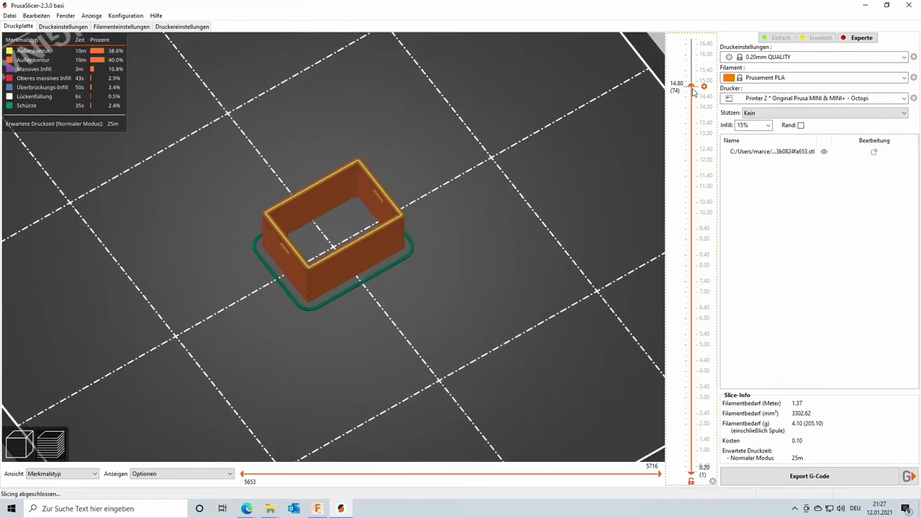
drag(691, 87, 695, 80)
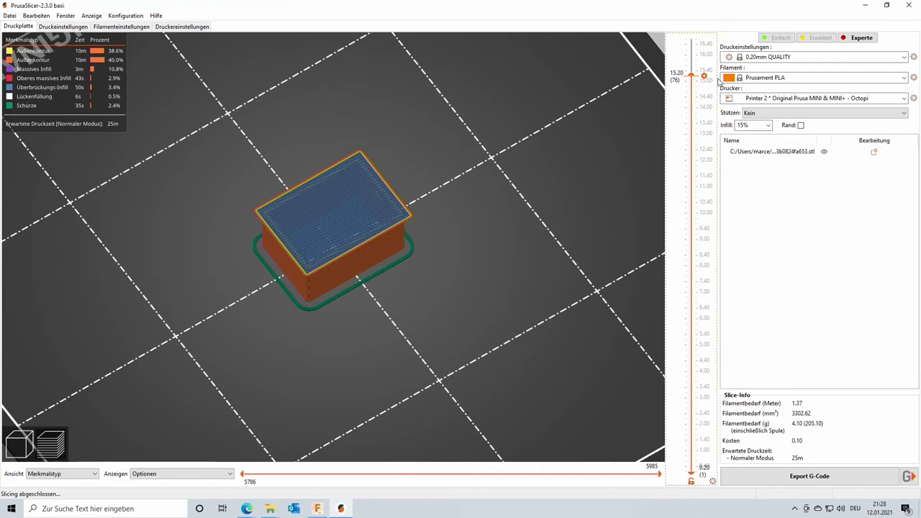
drag(692, 75, 693, 43)
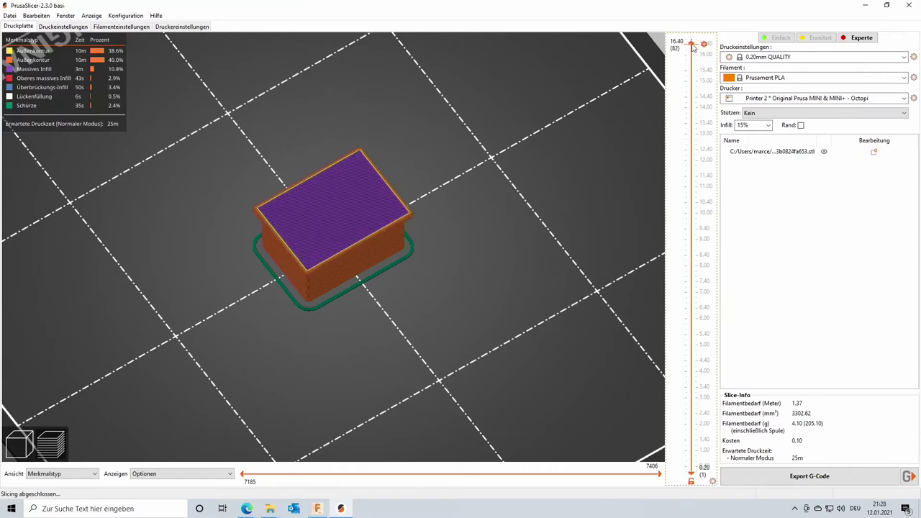
Place the box on its closed face so the open side points up.
click(24, 439)
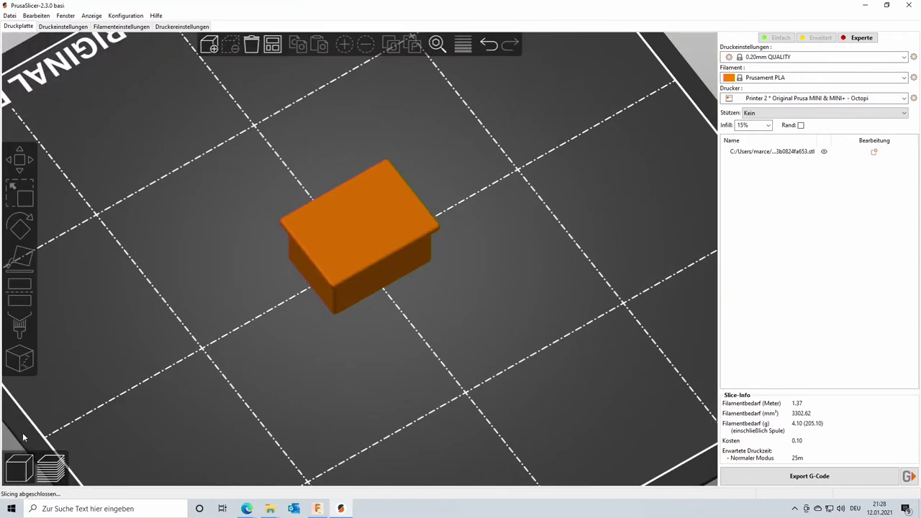
click(344, 251)
click(34, 263)
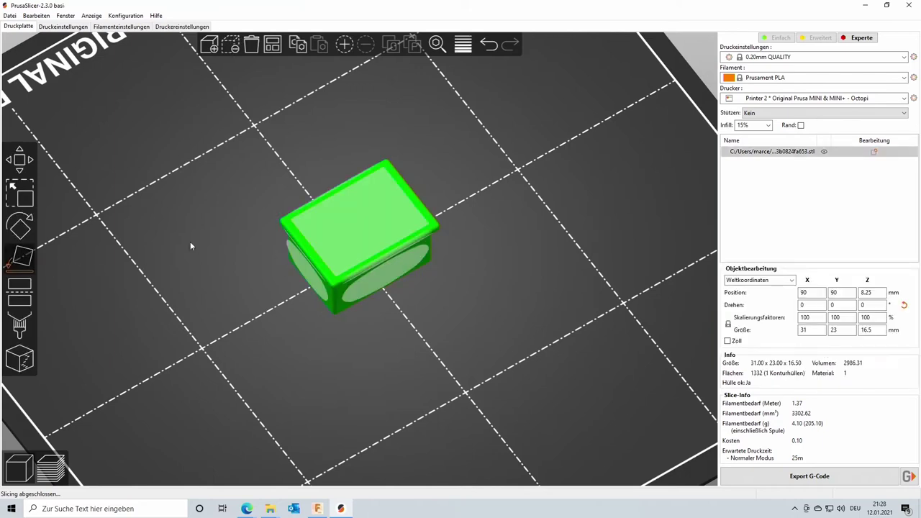
click(392, 239)
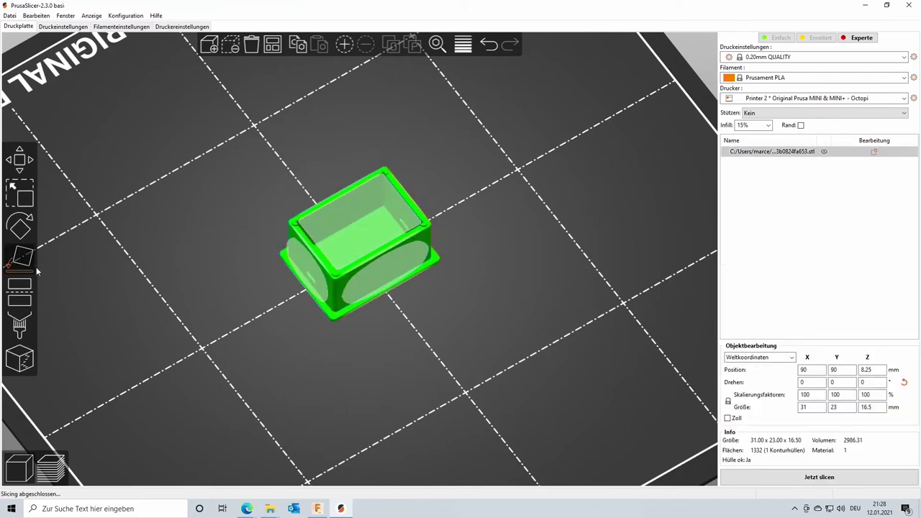
key(f)
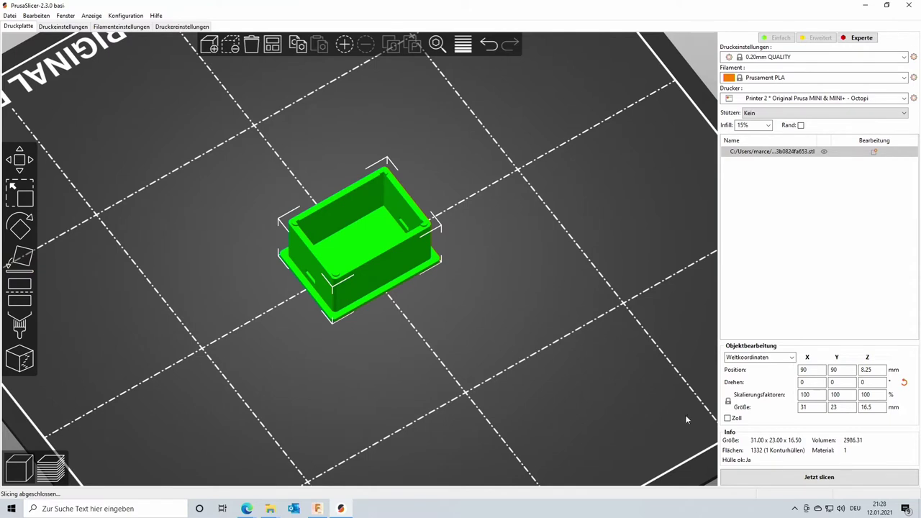
Re-slice the box and check layers 11.40 and 5.40, then view the full sliced box.
click(784, 475)
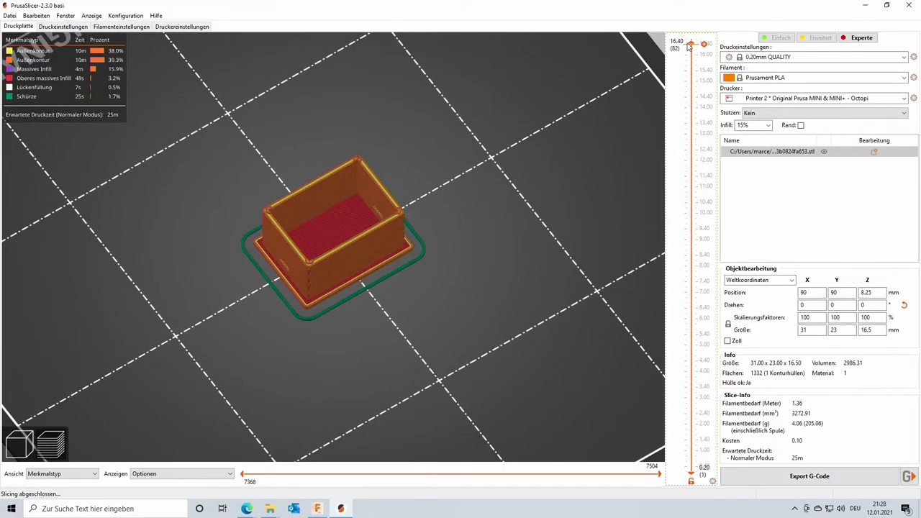
drag(689, 46, 691, 175)
key(Down)
key(Down)
key(Down)
key(Down)
key(Down)
key(Down)
key(Down)
key(Down)
key(Down)
key(Down)
key(Down)
key(Down)
mouse_move(556, 381)
mouse_down()
mouse_move(659, 353)
mouse_move(691, 37)
mouse_up()
scroll(384, 237, up, 2)
scroll(385, 237, up, 3)
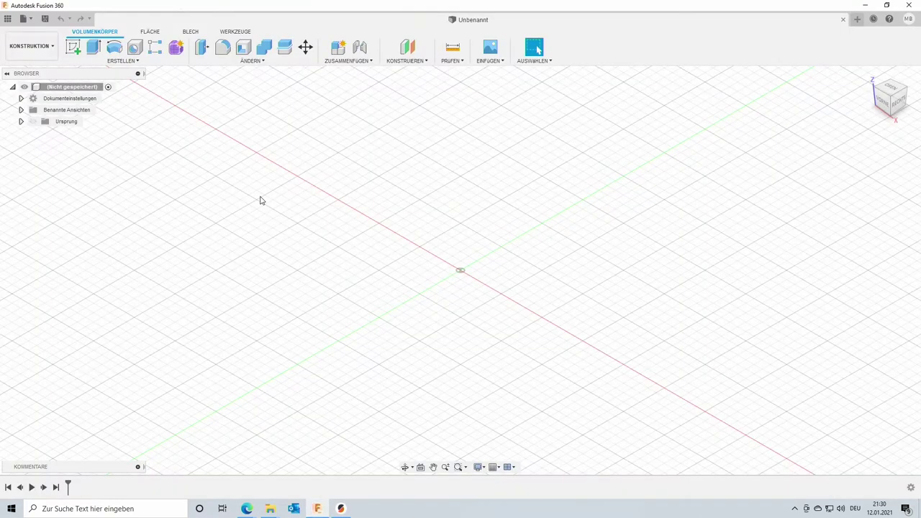
Start a sketch on the ground plane and recheck the 70x50x40 cm size on the product page.
click(73, 48)
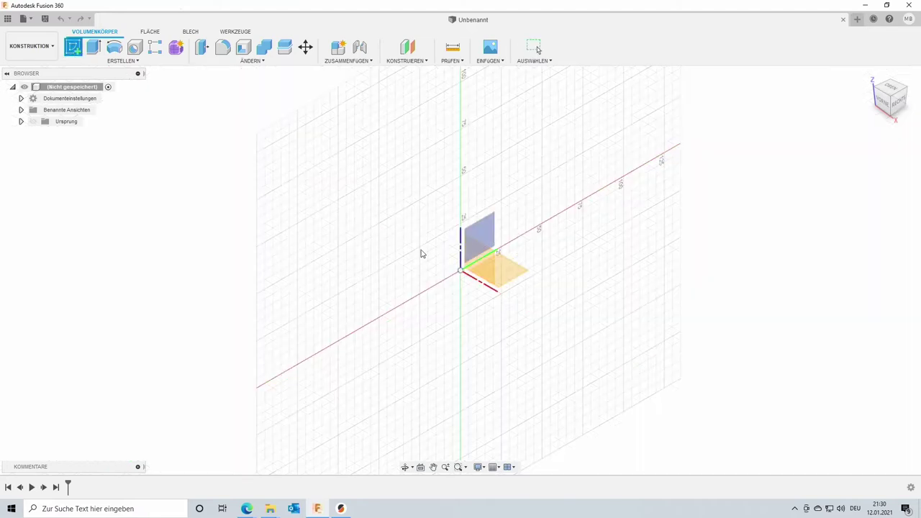
click(514, 275)
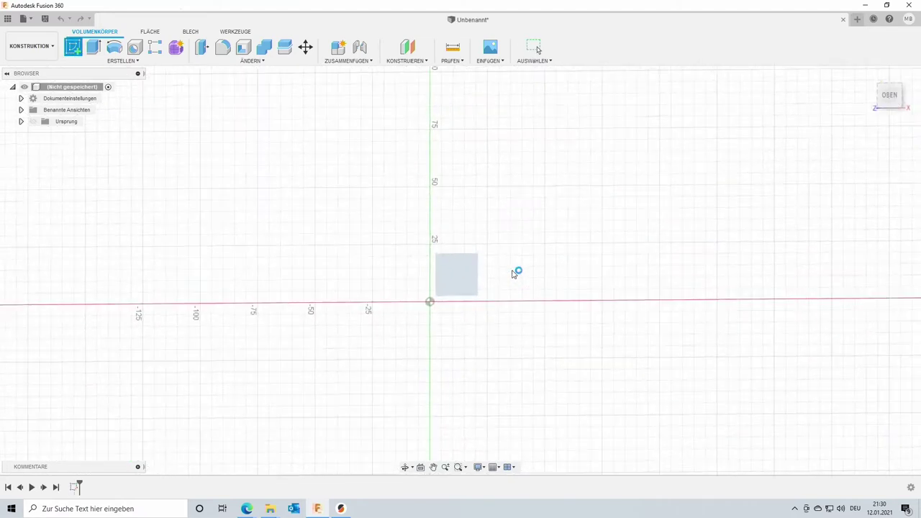
key(r)
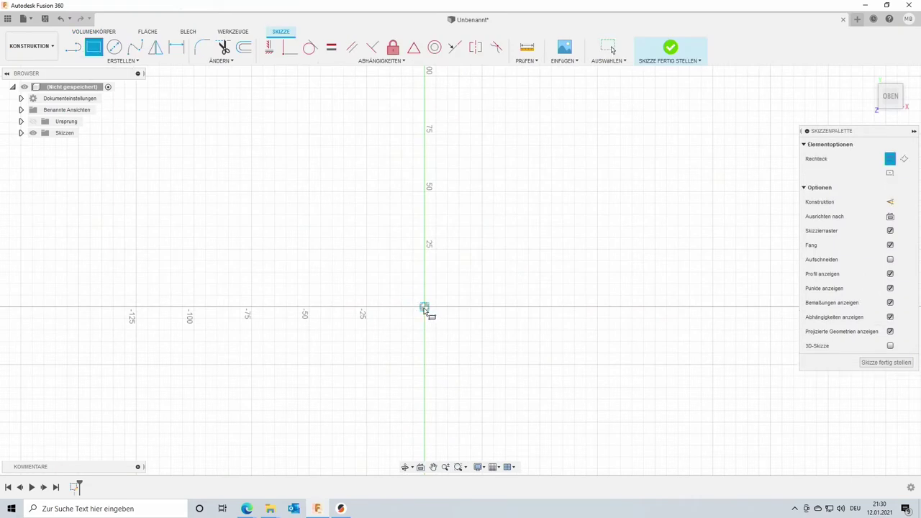
click(425, 307)
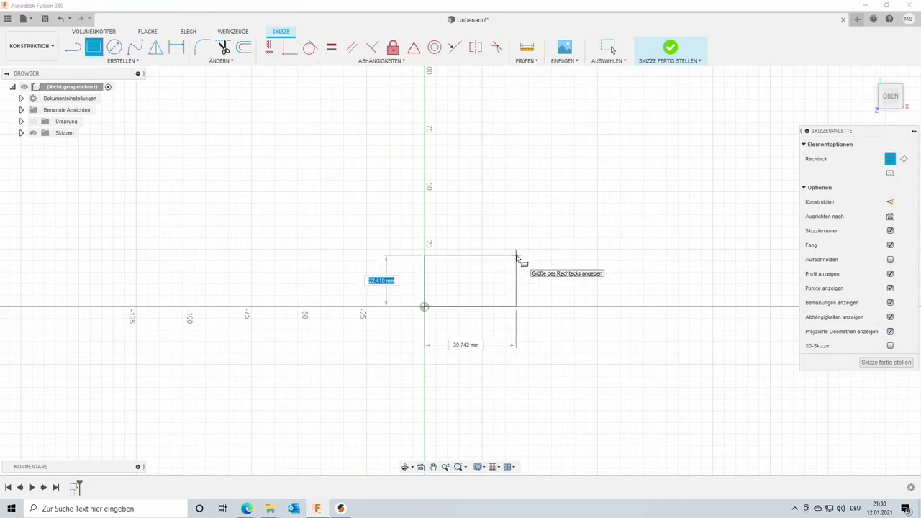
key(Escape)
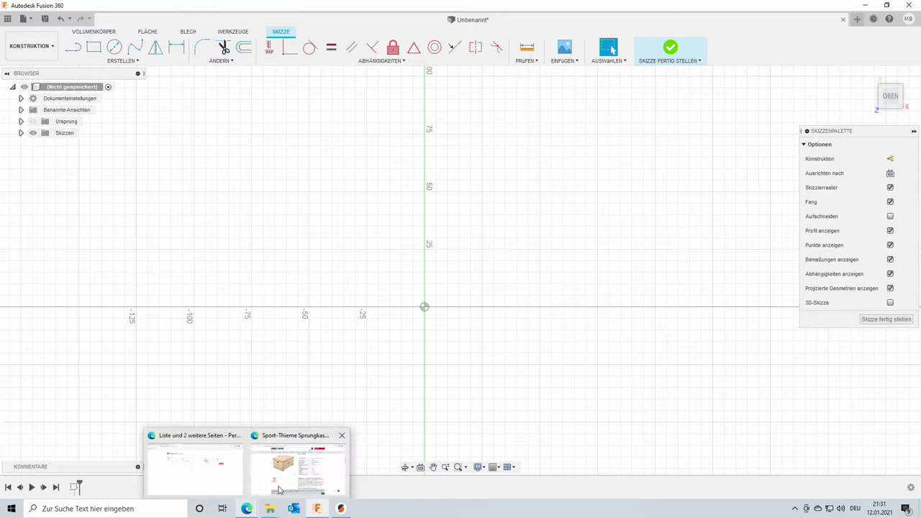
mouse_move(246, 509)
click(288, 464)
drag(593, 207, 623, 208)
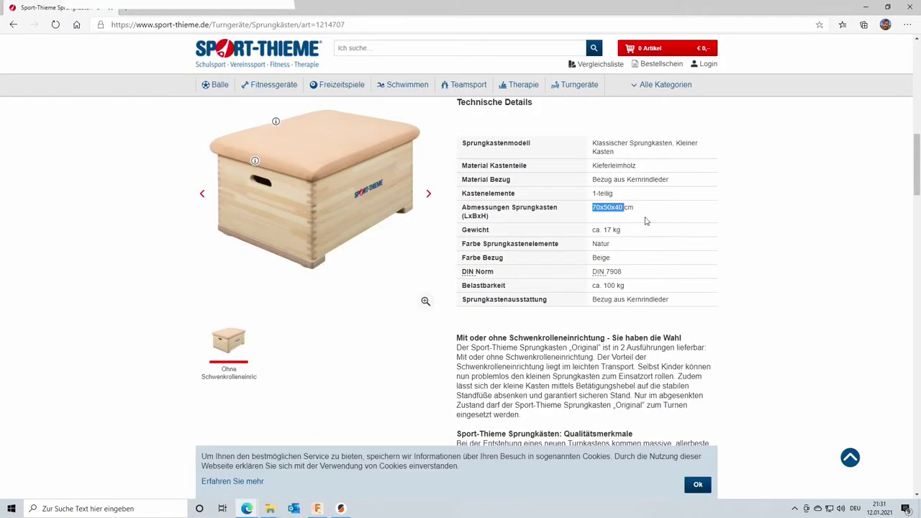
click(318, 509)
Draw a rectangle from the origin at 700/25 by 500/25, giving 28 × 20 mm.
click(425, 308)
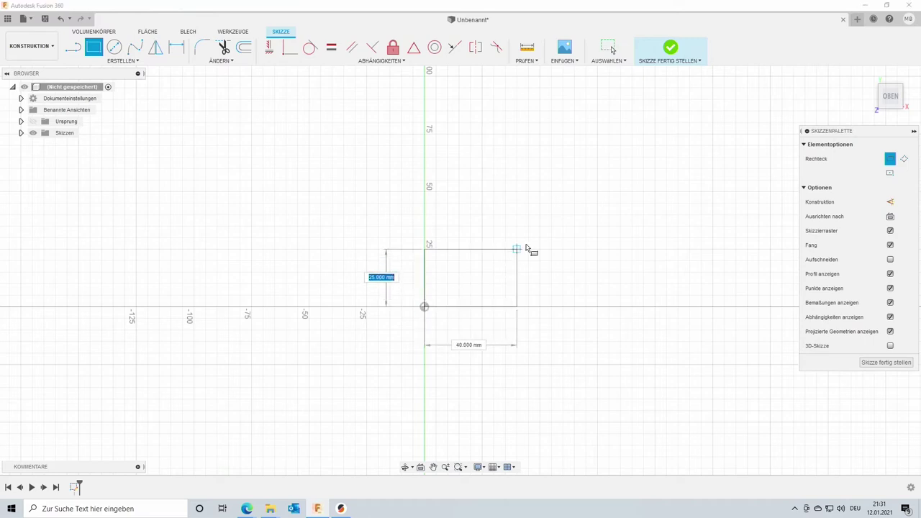
text(400/25)
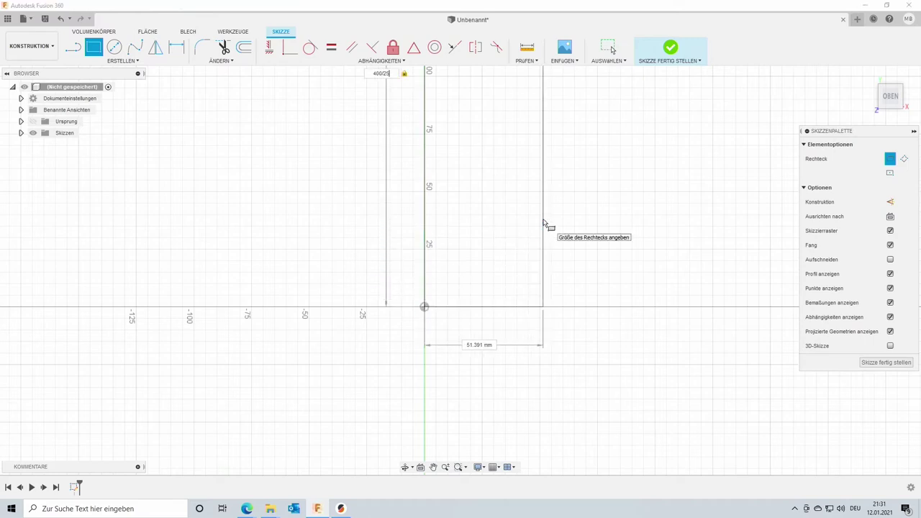
key(Tab)
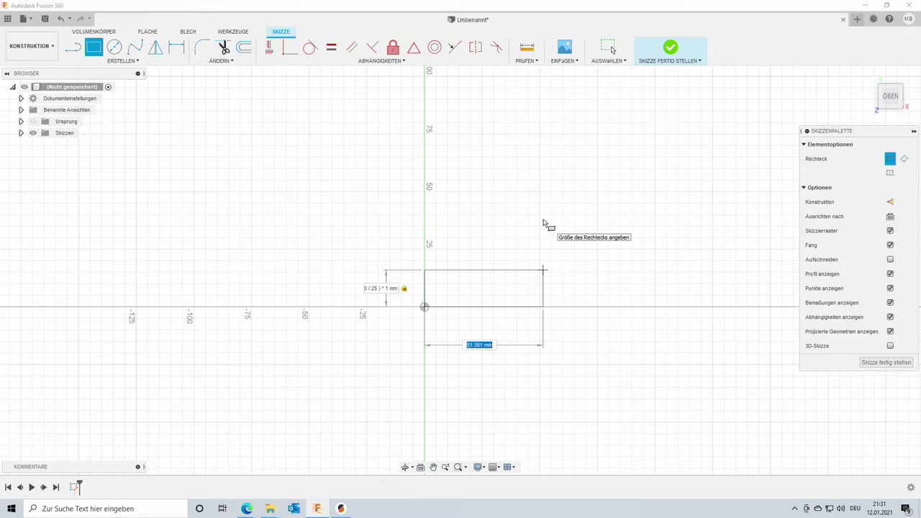
text(75)
text(/25)
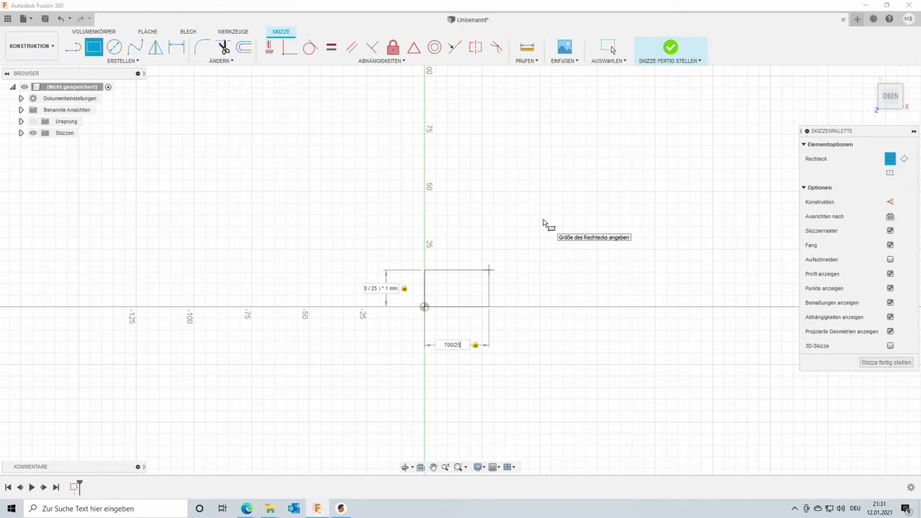
key(Tab)
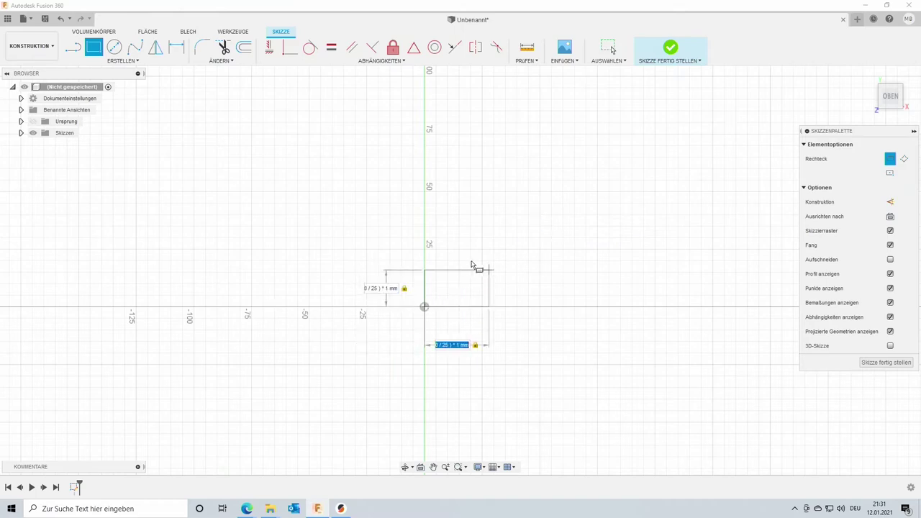
key(Tab)
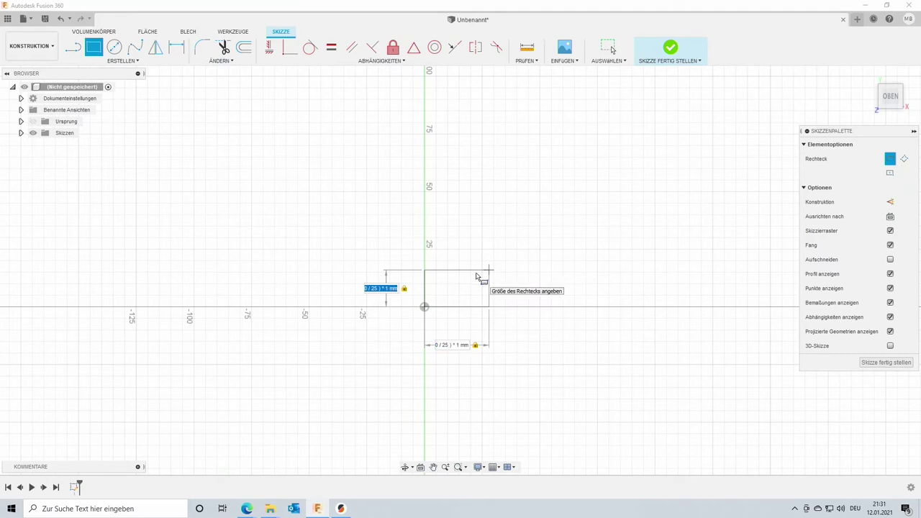
text(500/25)
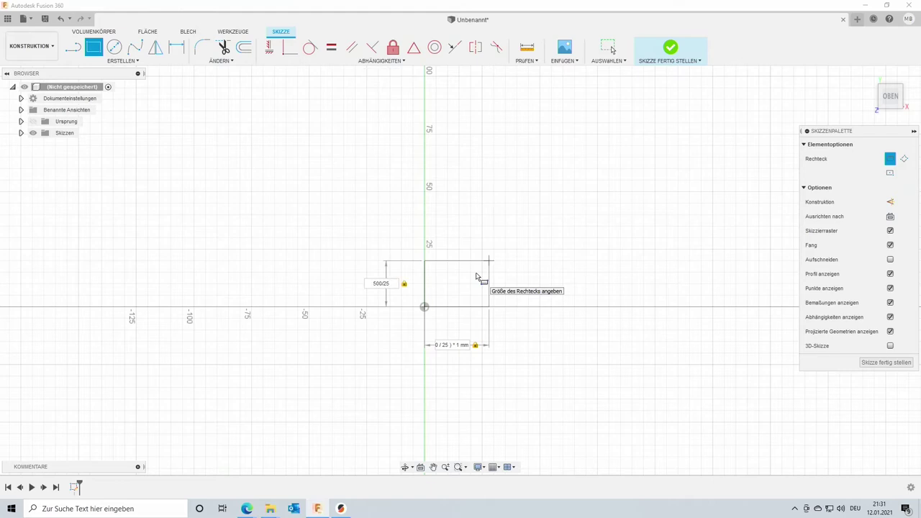
key(Return)
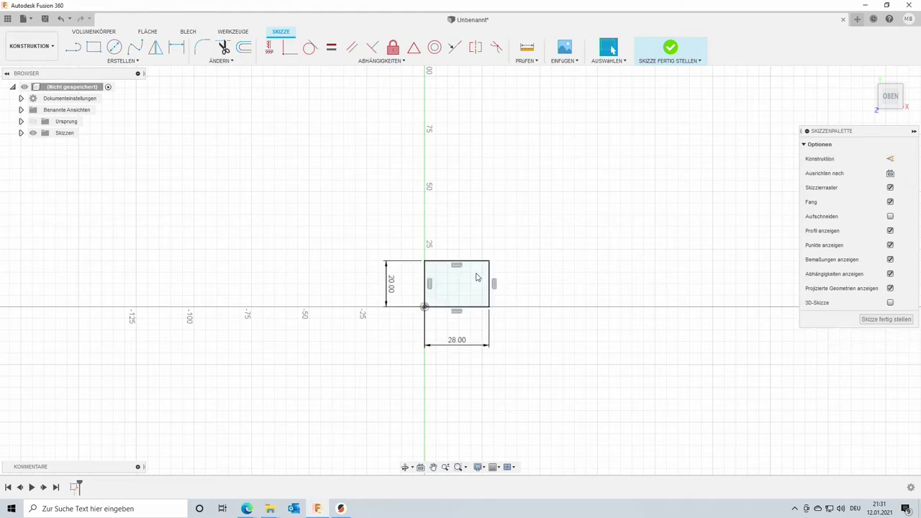
scroll(477, 279, up, 2)
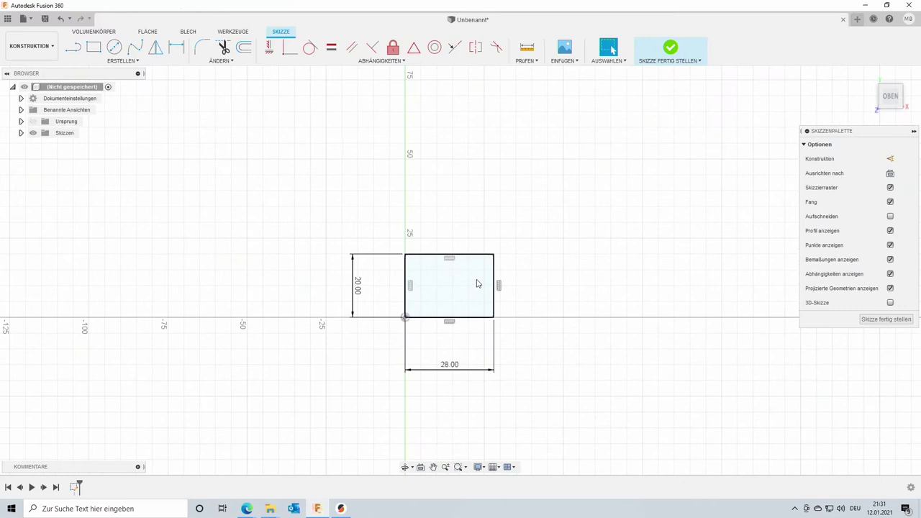
scroll(477, 282, up, 3)
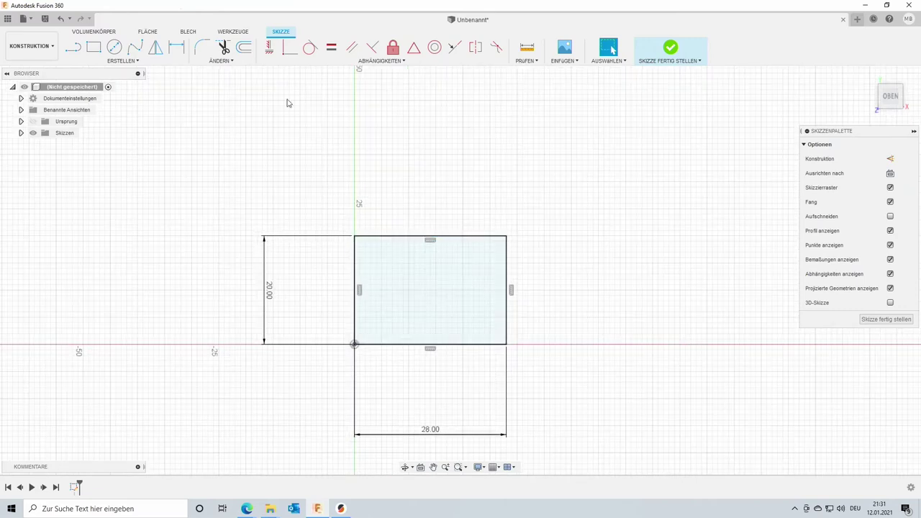
click(245, 47)
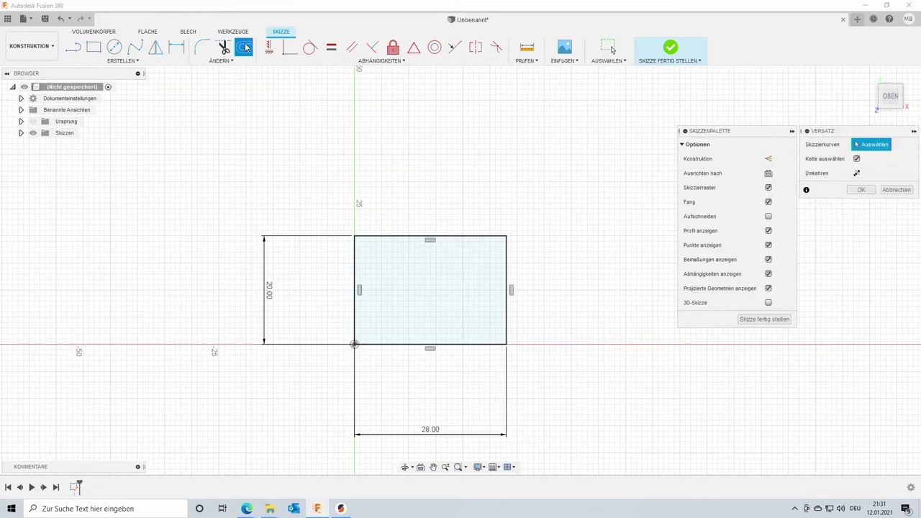
Offset the rectangle 1.5 mm outward and finish the sketch.
click(457, 237)
click(457, 240)
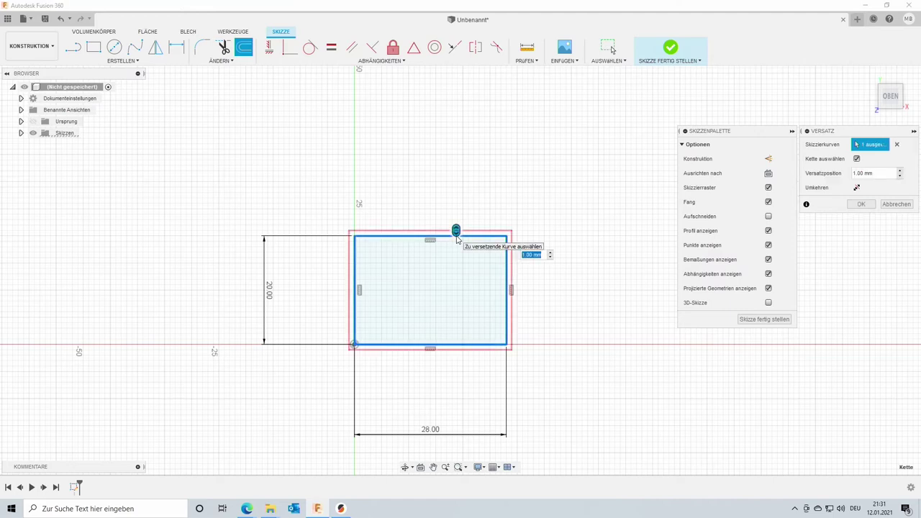
text(1.5)
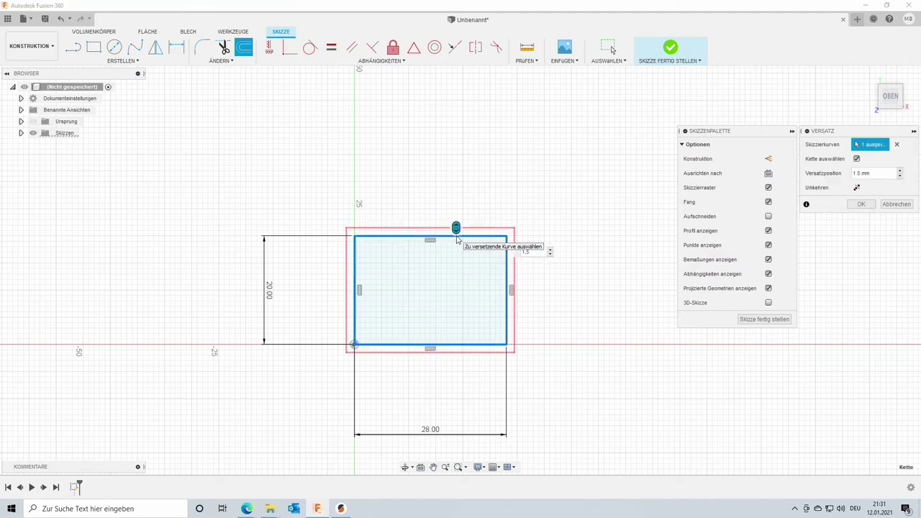
key(Return)
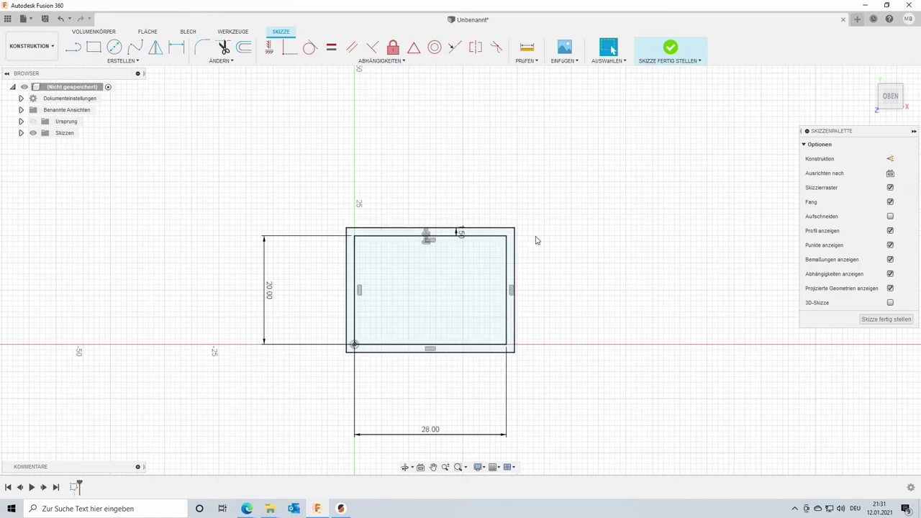
click(669, 49)
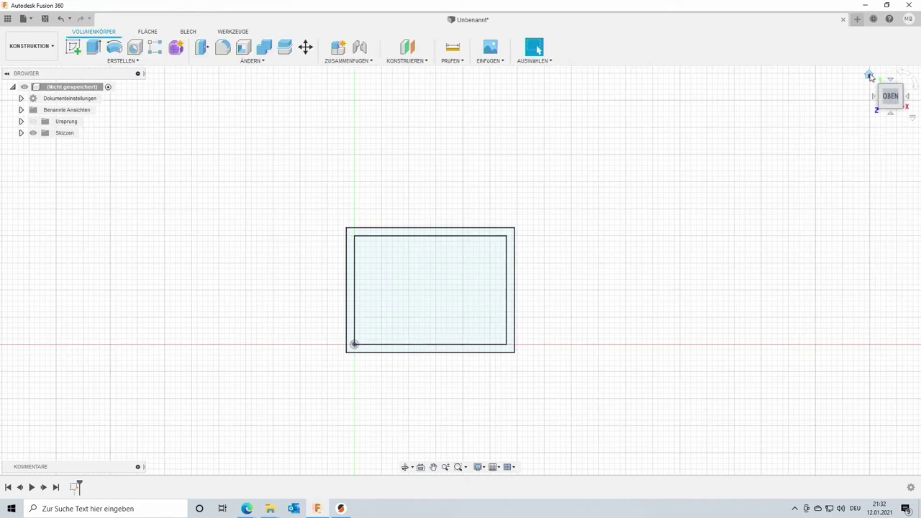
click(869, 74)
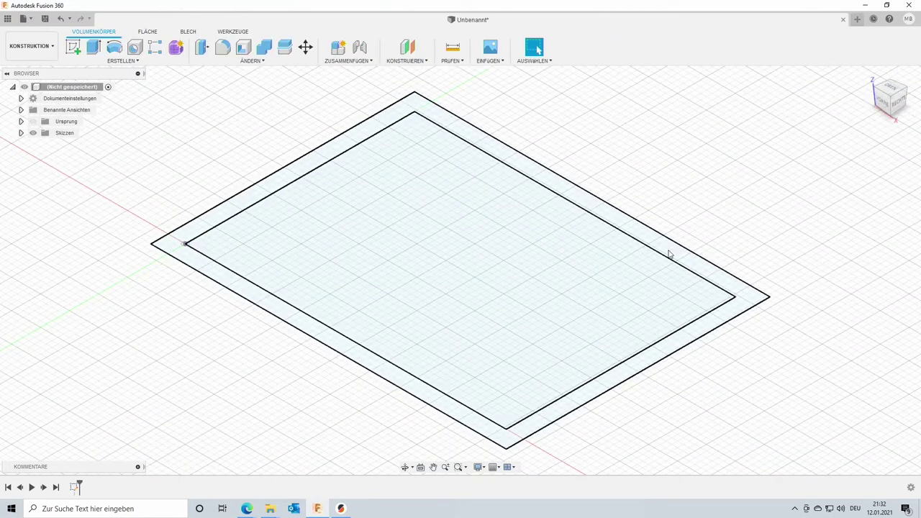
Extrude the ring between both outlines 1.5 mm as a new body, Körper1.
scroll(617, 283, up, 3)
scroll(620, 284, down, 5)
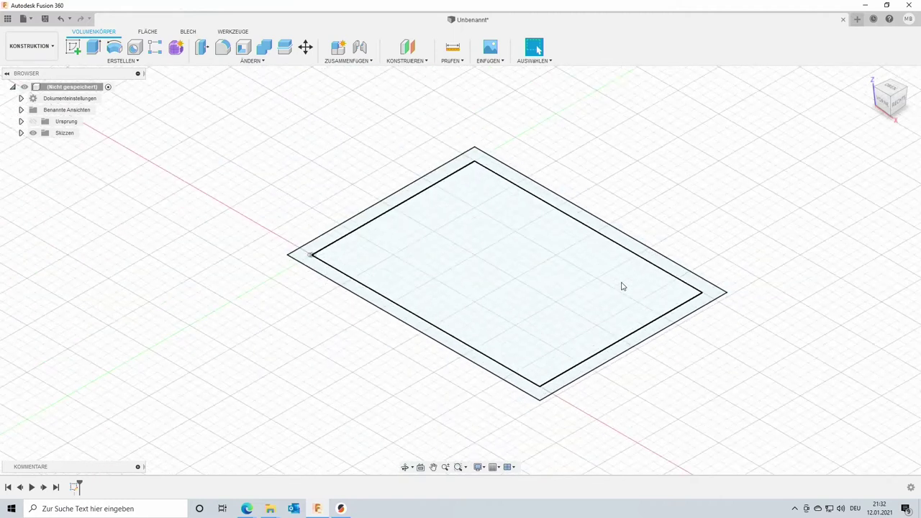
scroll(624, 286, down, 1)
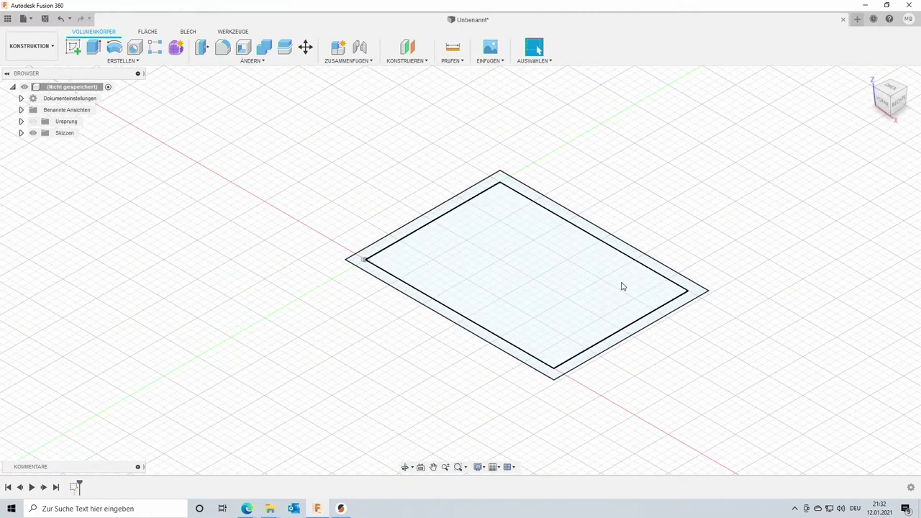
click(426, 222)
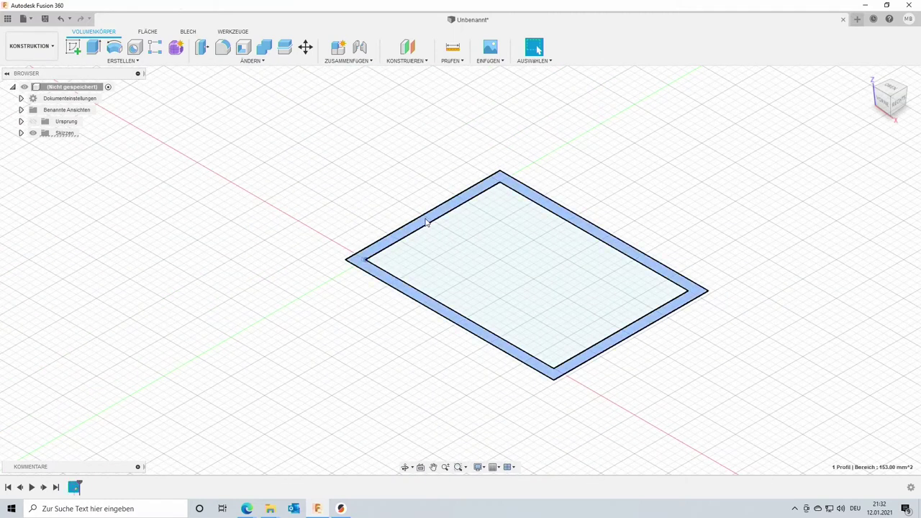
click(99, 52)
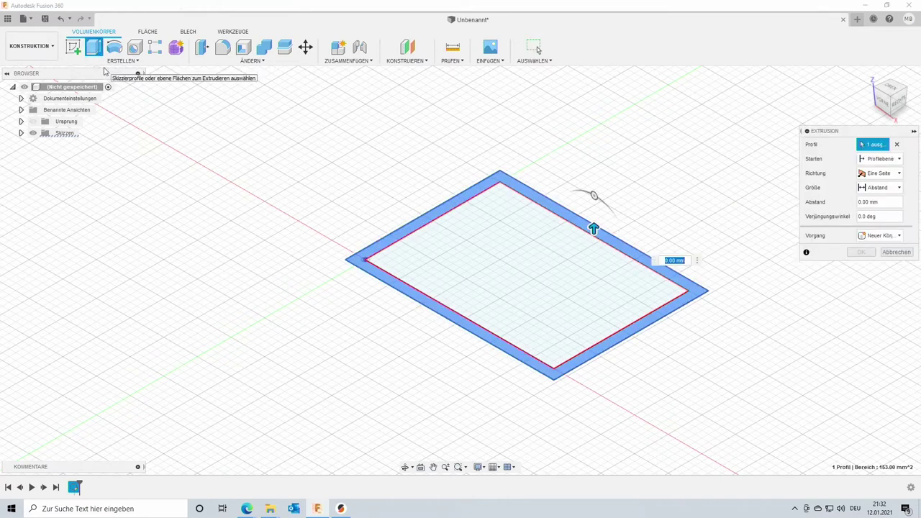
text(1,5)
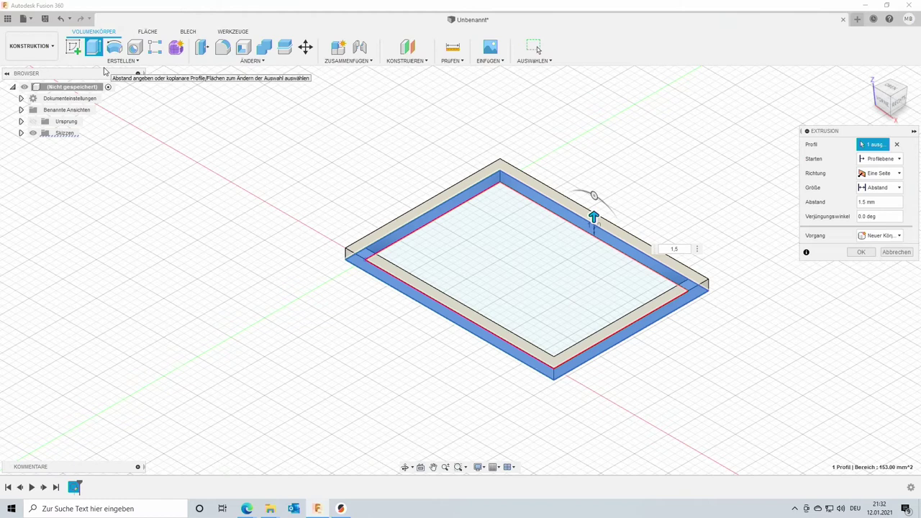
key(Return)
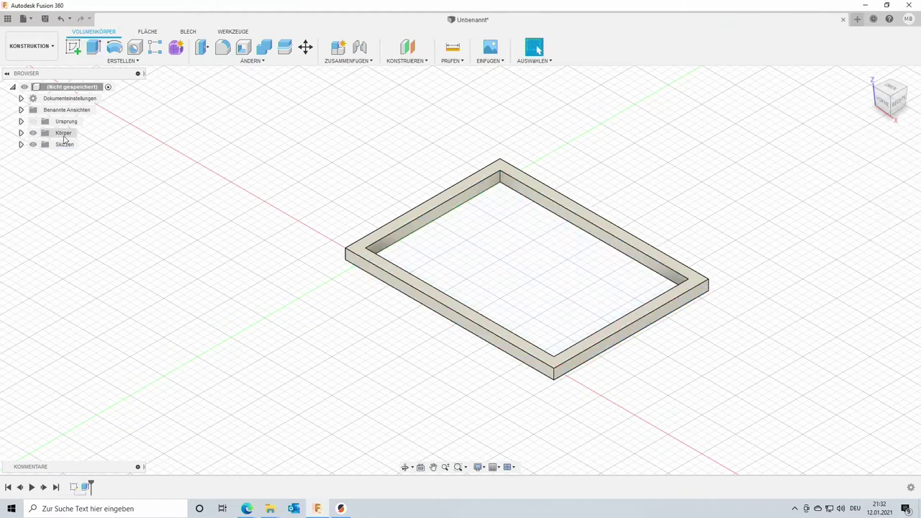
click(21, 133)
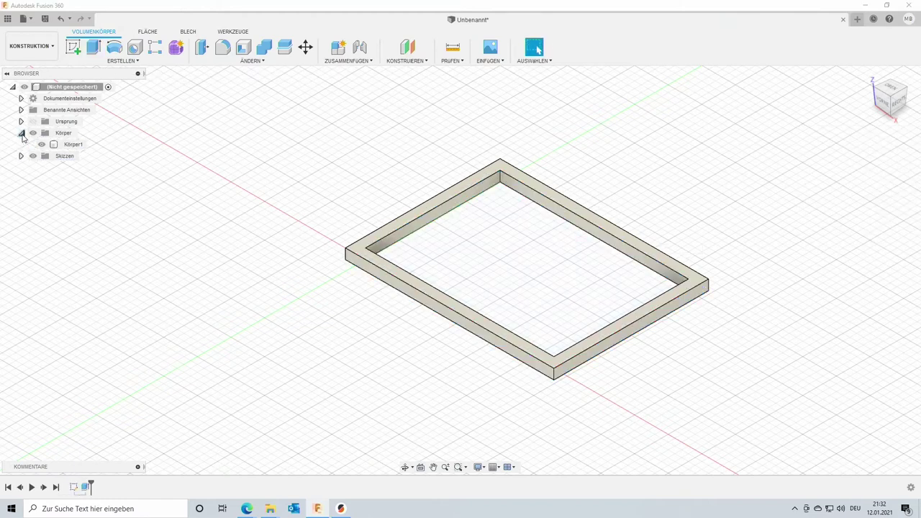
Extrude the inner rectangle 400/25 (16 mm), joined onto the frame.
click(21, 157)
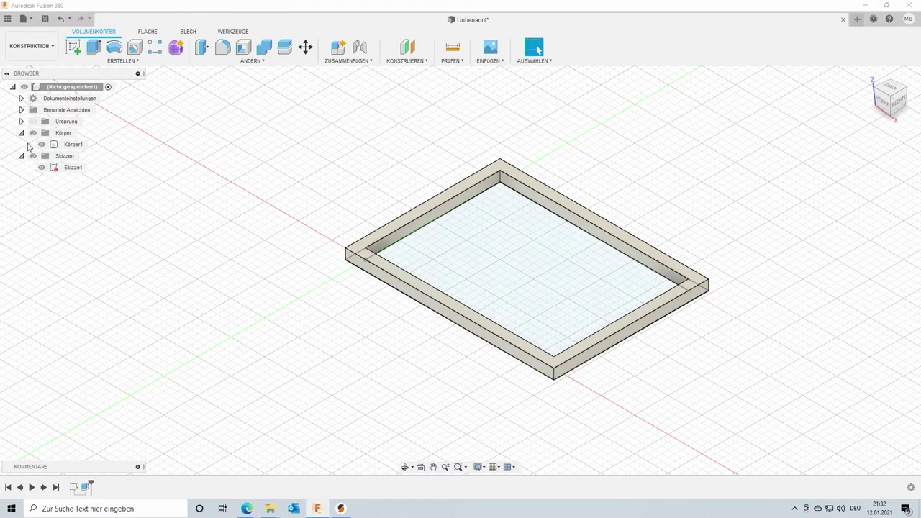
click(41, 145)
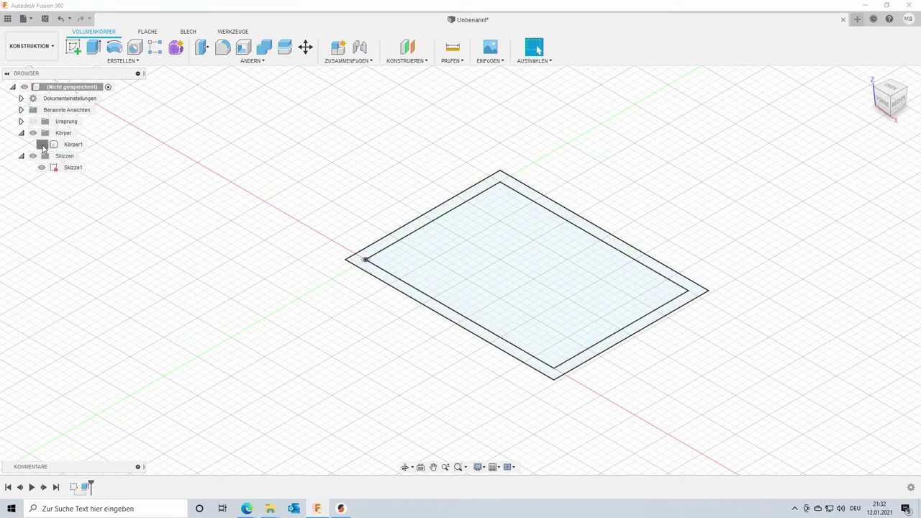
click(41, 144)
click(484, 252)
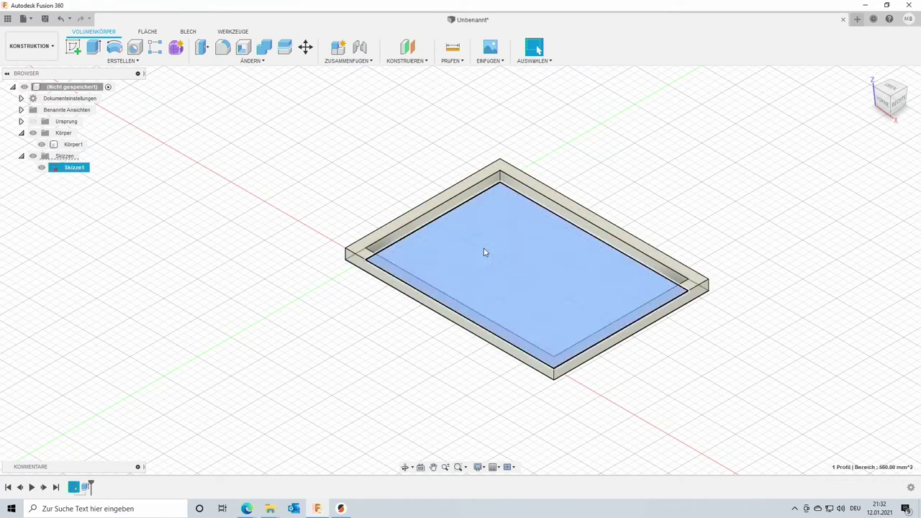
click(93, 48)
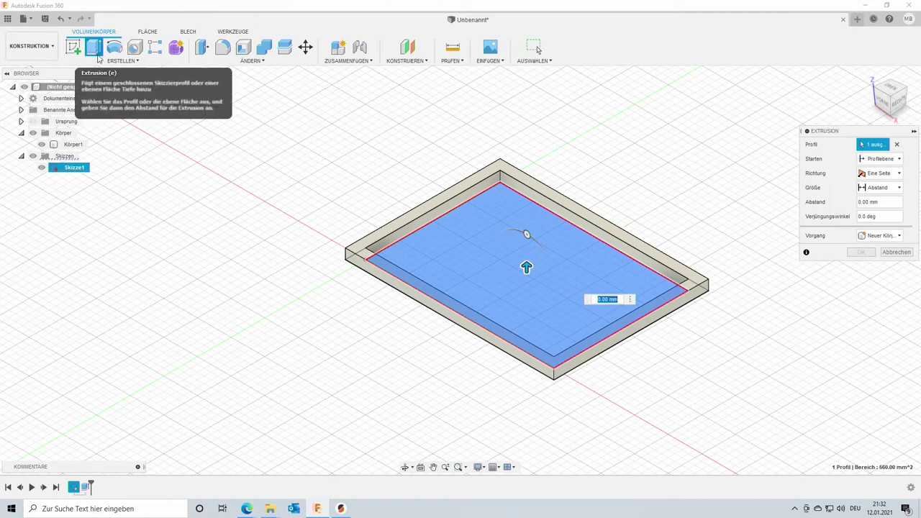
text(400/25)
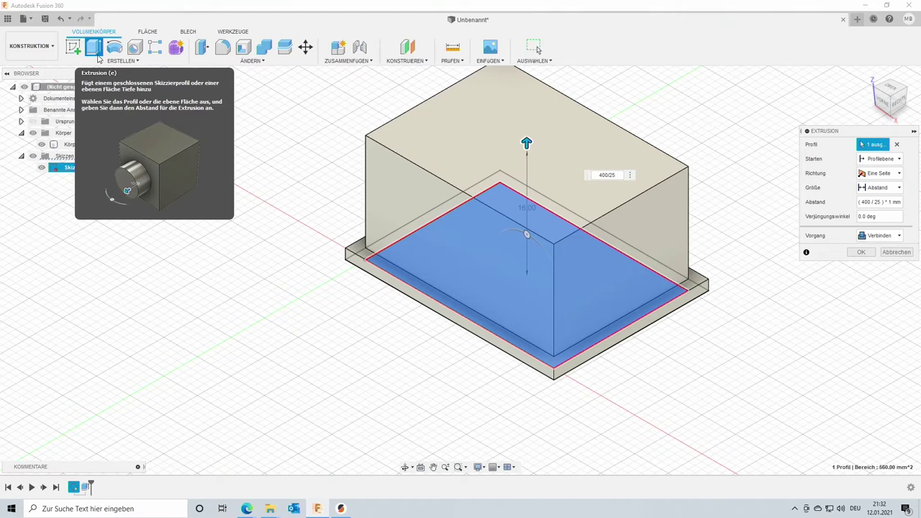
key(Return)
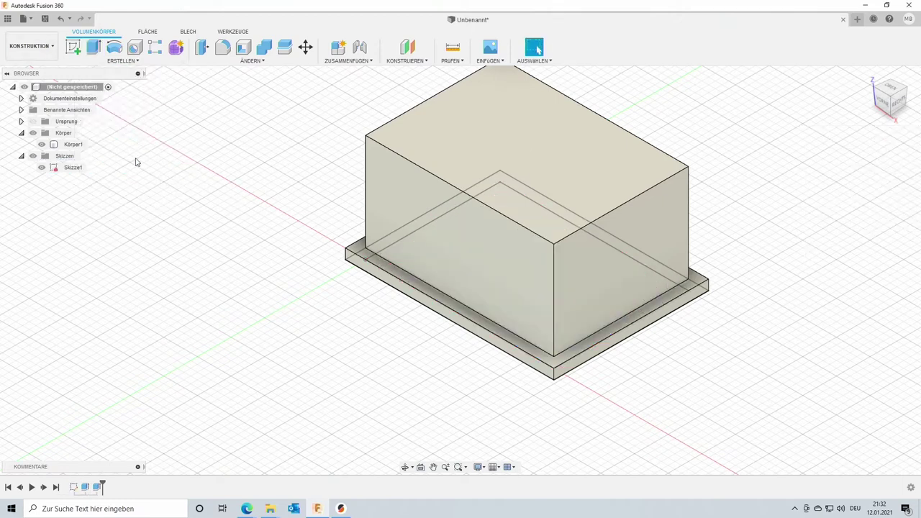
Hide Skizze1 and orbit around the solid box to inspect it.
mouse_move(433, 353)
shift+middle_down()
mouse_move(480, 317)
mouse_move(453, 333)
mouse_move(399, 333)
mouse_move(462, 335)
mouse_move(440, 342)
shift+middle_up()
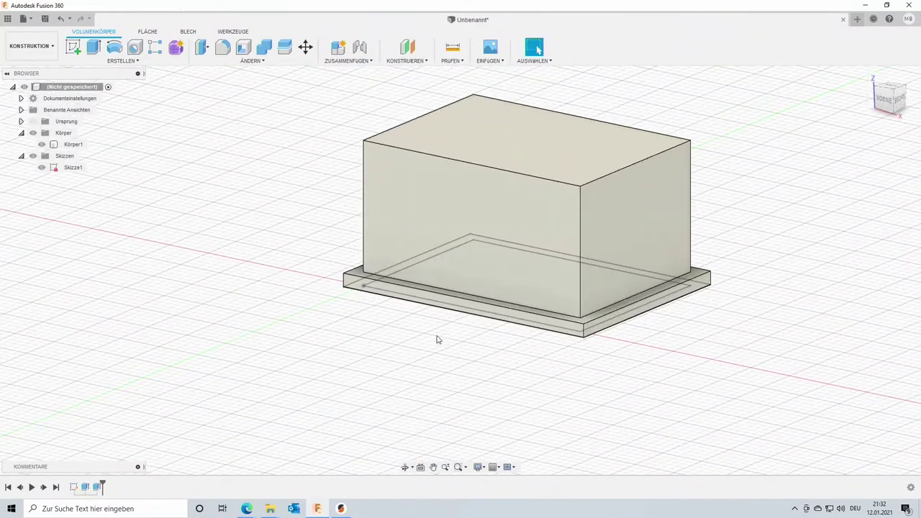
click(41, 167)
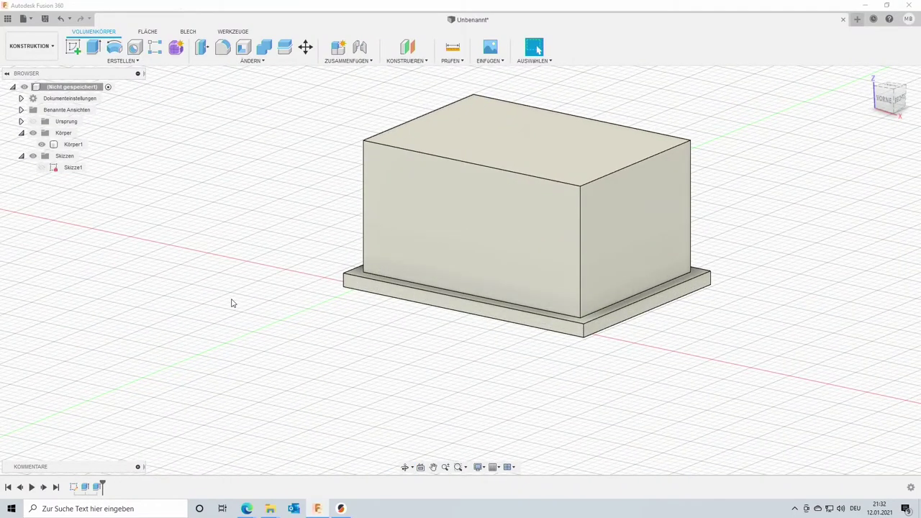
mouse_move(423, 341)
shift+middle_down()
mouse_move(454, 329)
mouse_move(416, 341)
shift+middle_up()
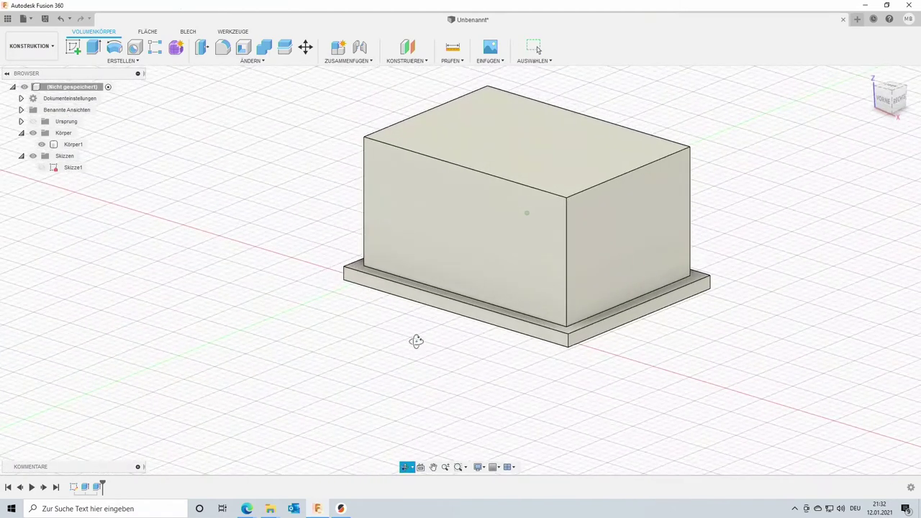
Fillet the box's four vertical edges with a 1 mm radius.
click(442, 283)
click(568, 226)
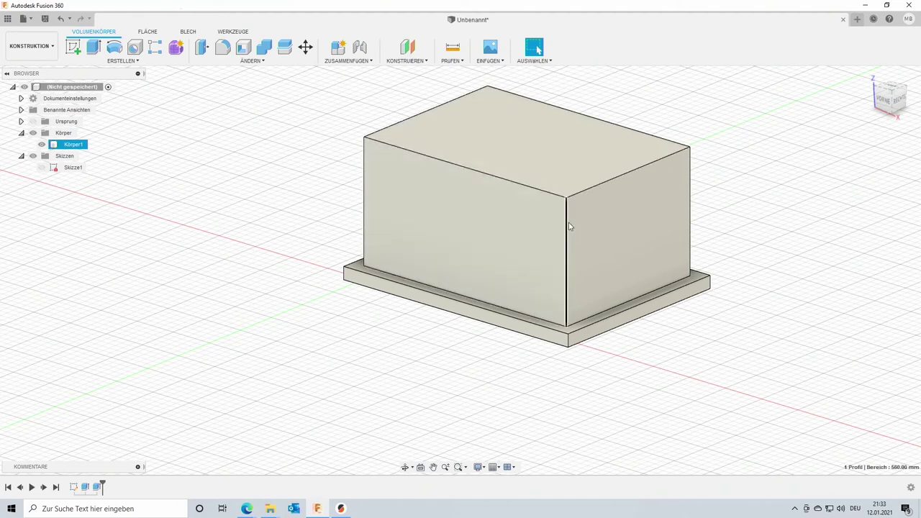
ctrl+click(690, 201)
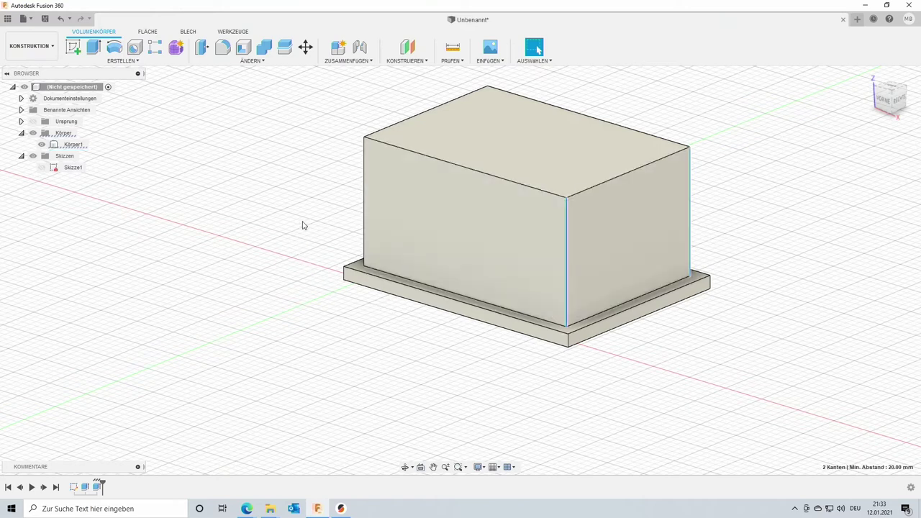
mouse_move(302, 222)
shift+middle_down()
mouse_move(324, 240)
mouse_move(391, 240)
shift+middle_up()
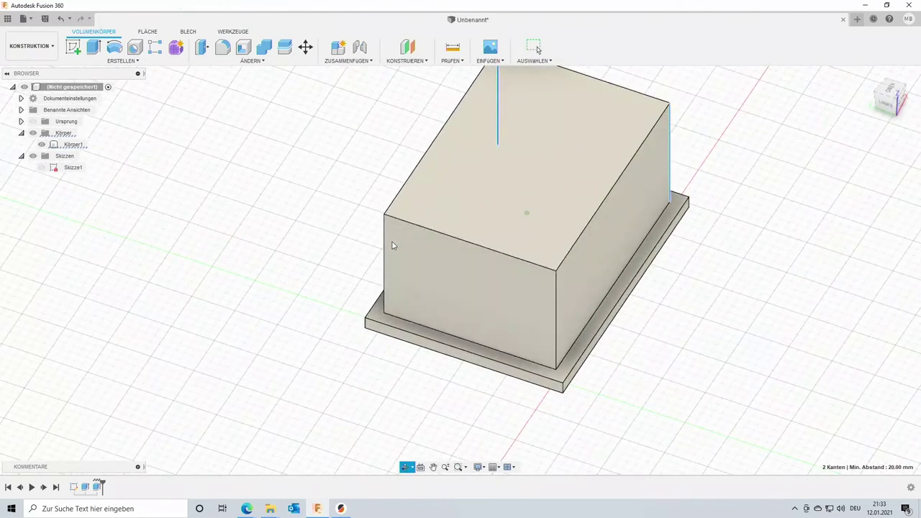
ctrl+click(385, 253)
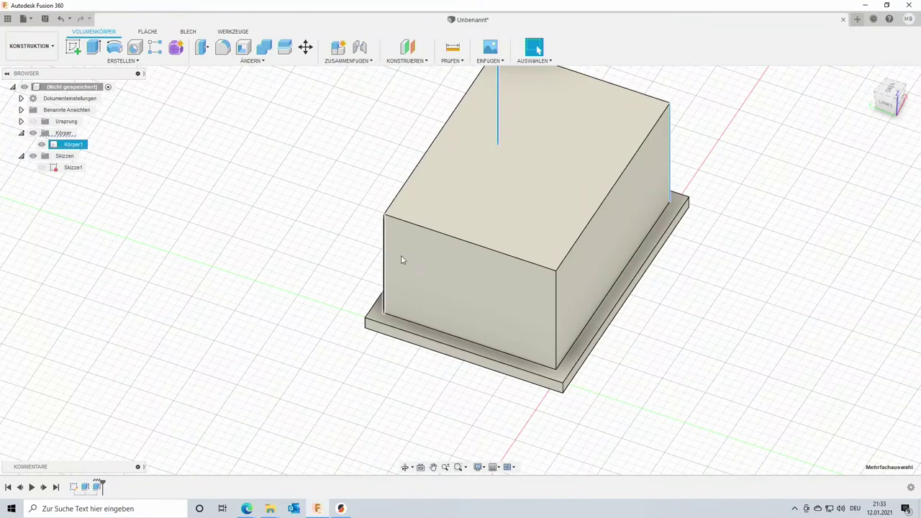
ctrl+click(556, 304)
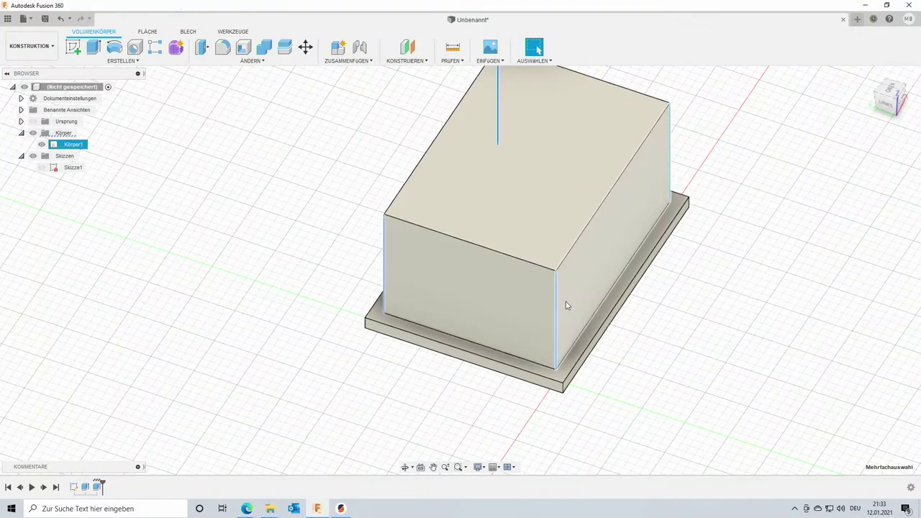
click(224, 47)
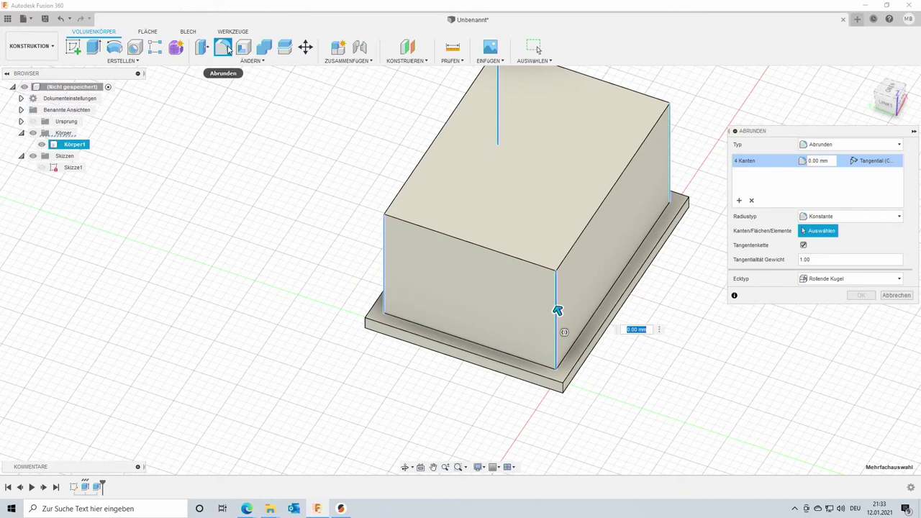
text(1)
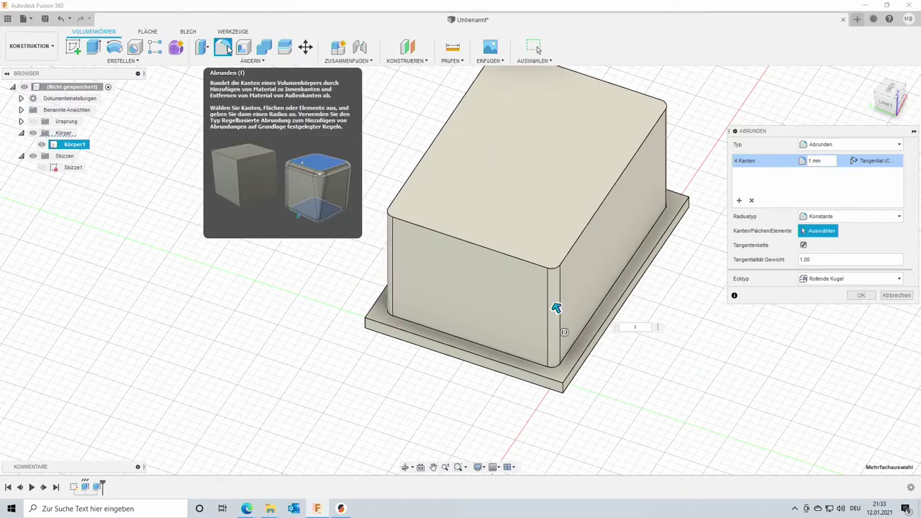
key(Return)
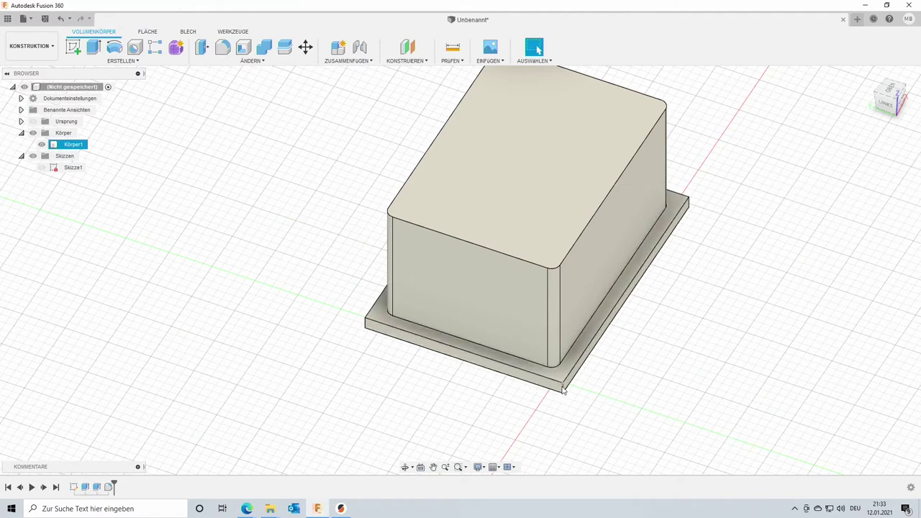
Apply a 1.5 mm fillet to the base plate's four vertical corner edges.
key(f)
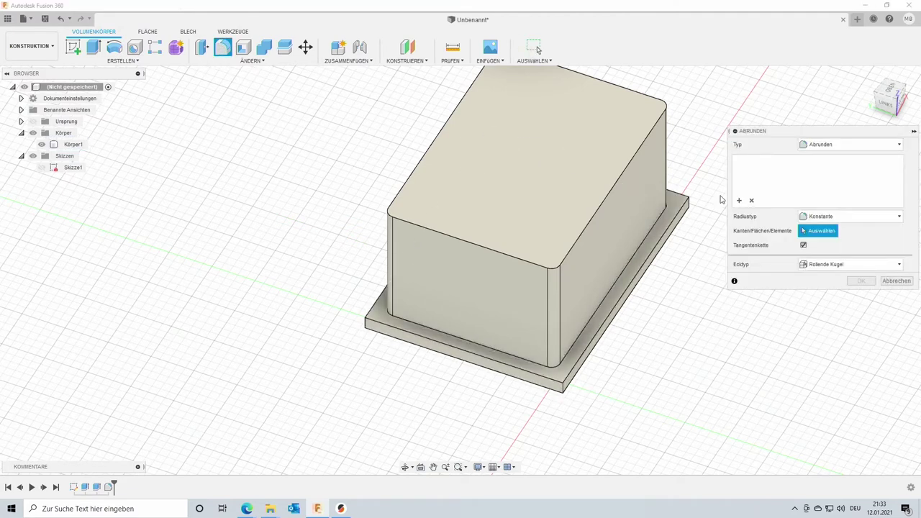
scroll(561, 404, up, 3)
scroll(561, 404, up, 2)
click(554, 368)
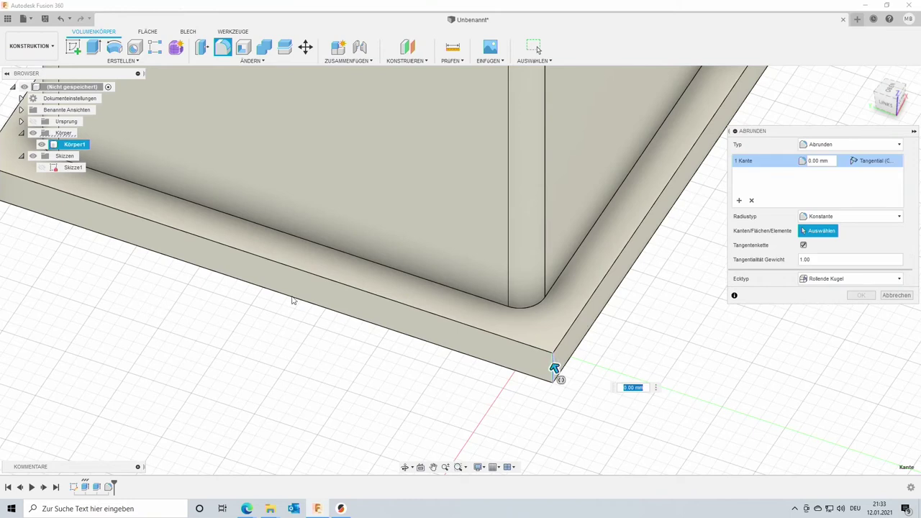
drag(889, 97, 882, 101)
click(647, 179)
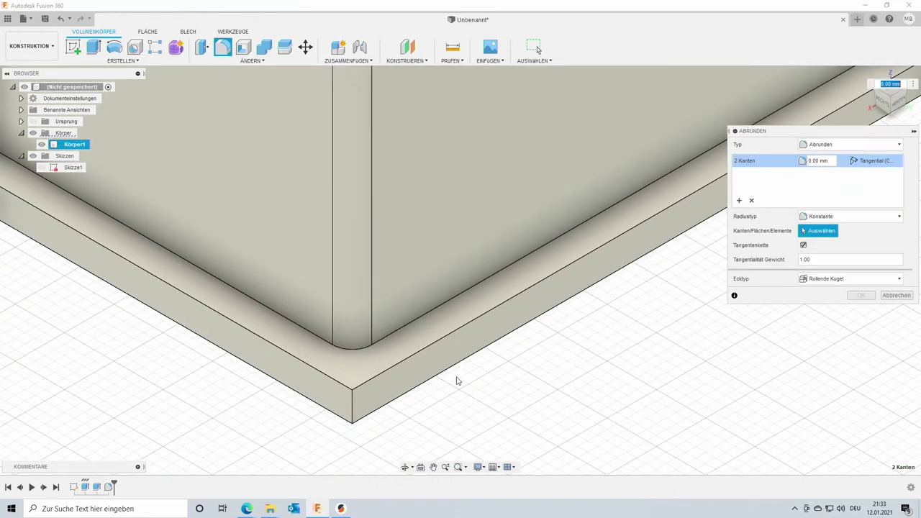
click(352, 405)
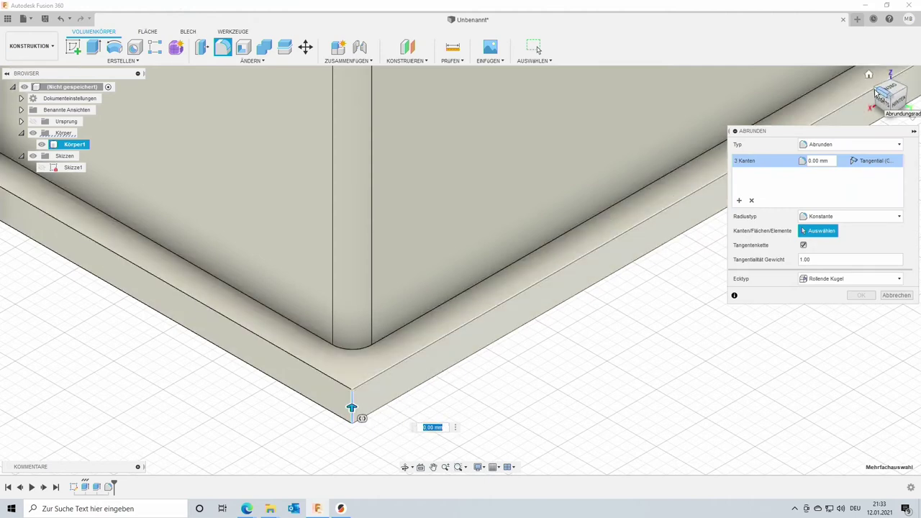
drag(878, 96, 874, 101)
click(654, 364)
text(1.5)
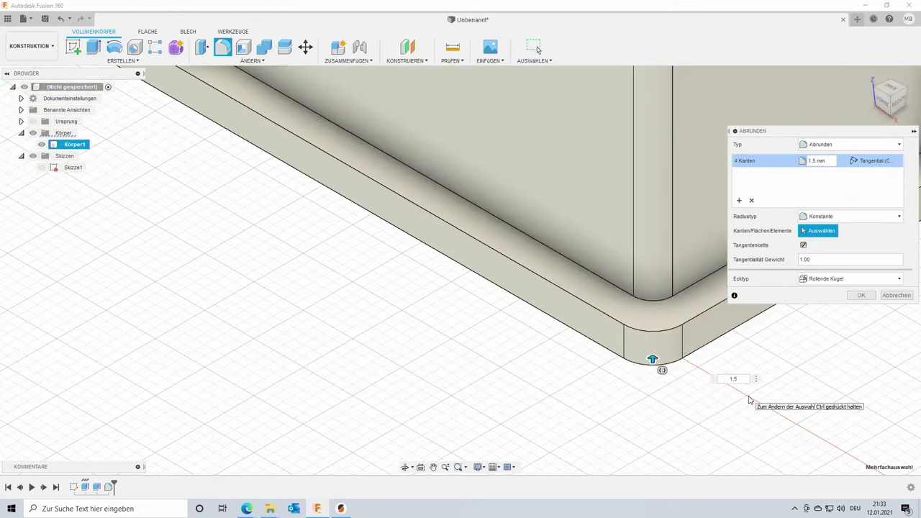
key(Return)
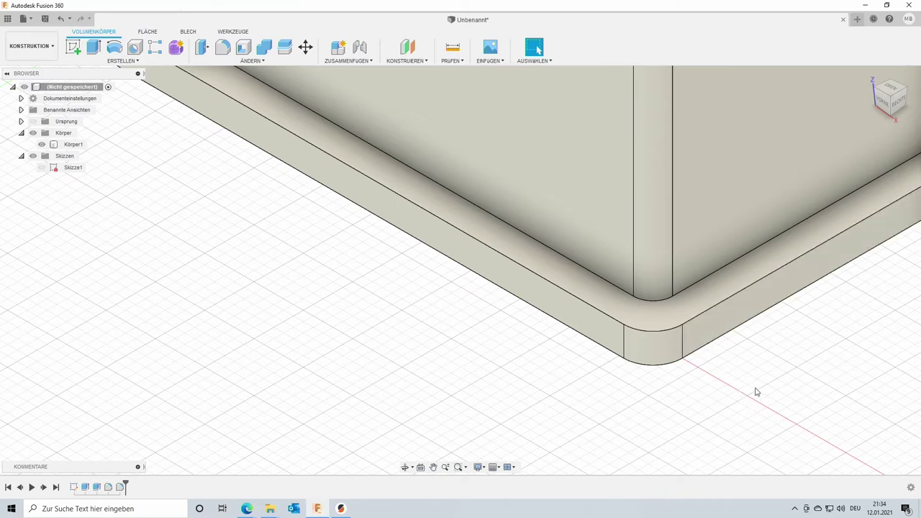
shift+middle_drag(756, 391, 744, 365)
Fillet the edges around the base plate's top face with a 0.75 mm radius, then return to the home view.
click(418, 219)
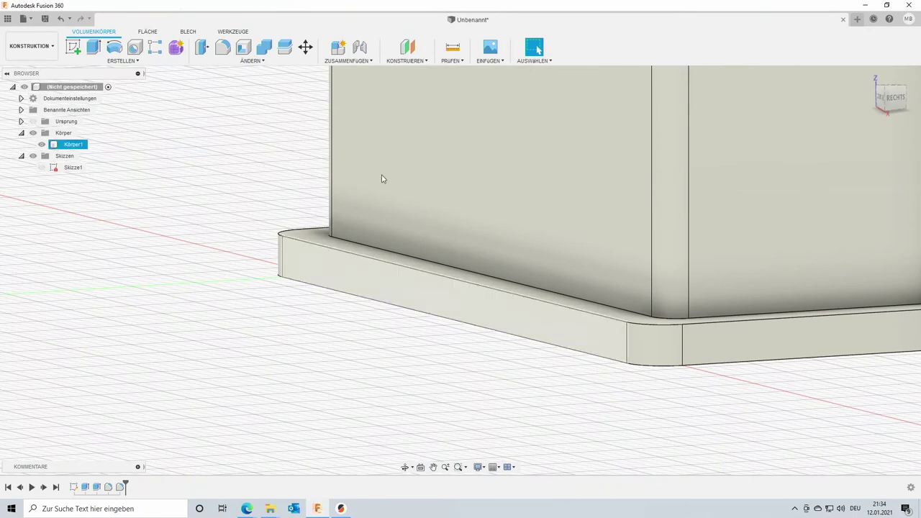
click(409, 314)
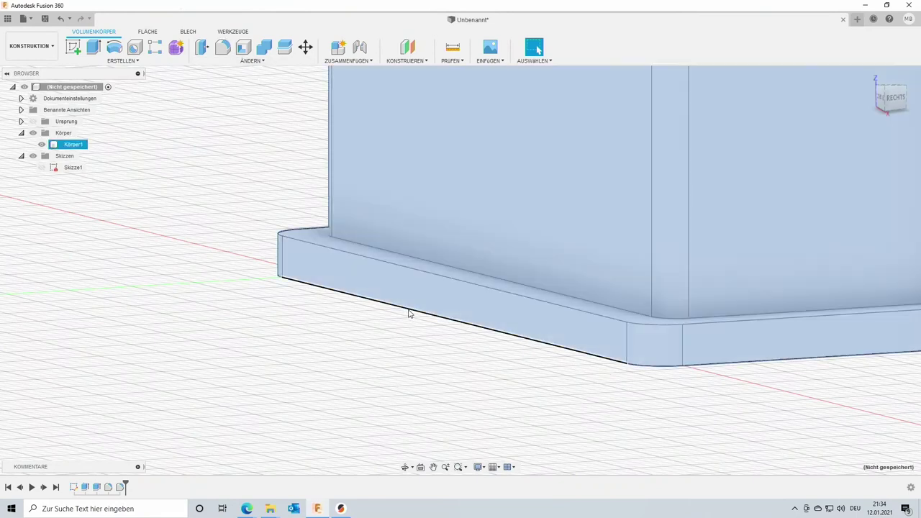
click(399, 331)
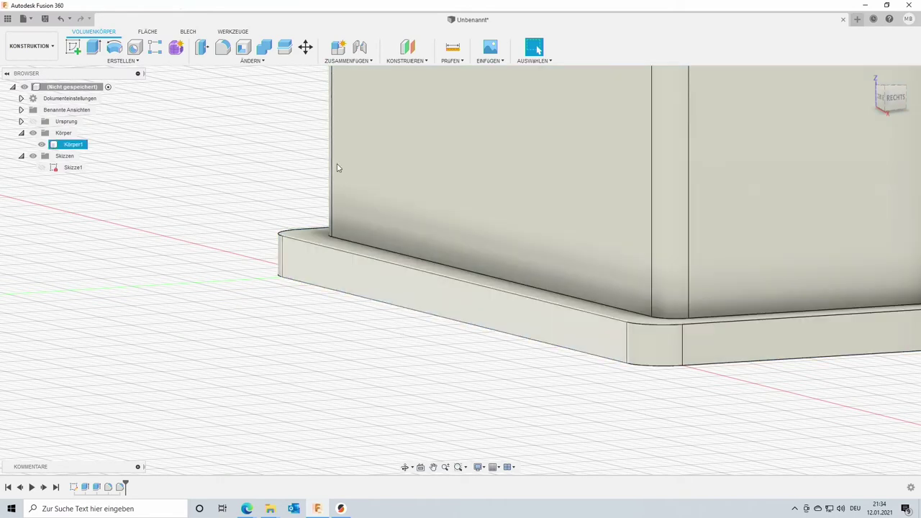
click(222, 47)
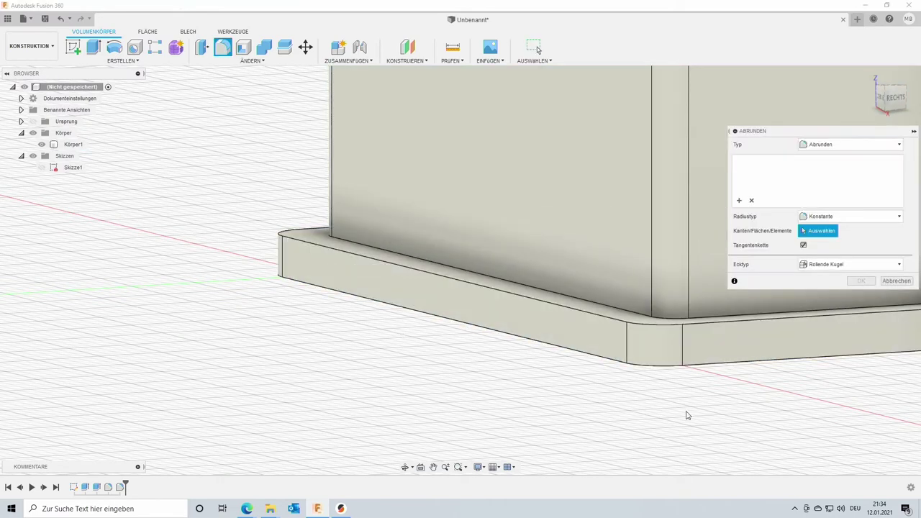
scroll(680, 392, up, 3)
scroll(678, 382, up, 2)
scroll(687, 387, up, 2)
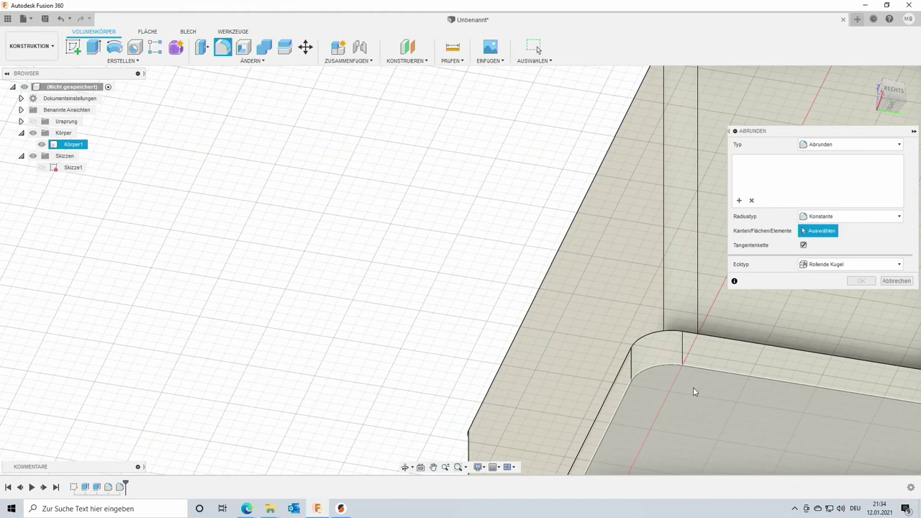
click(694, 391)
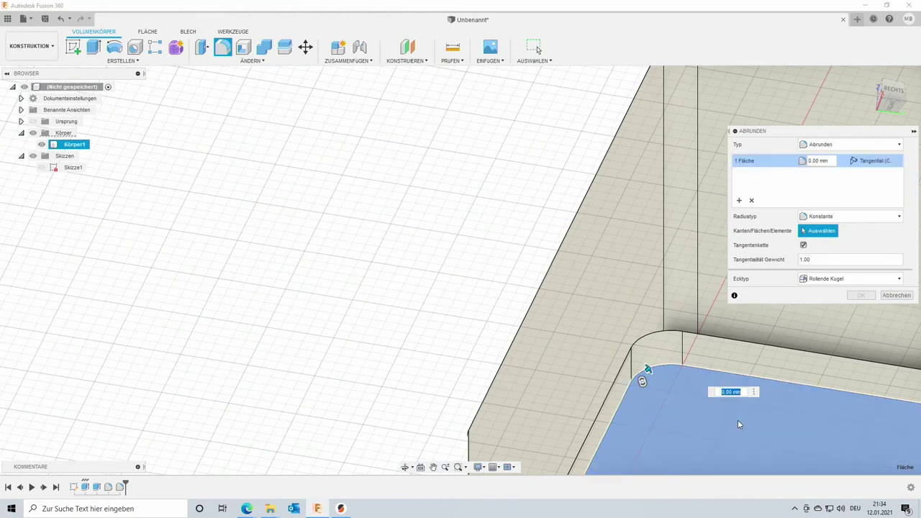
text(0,75)
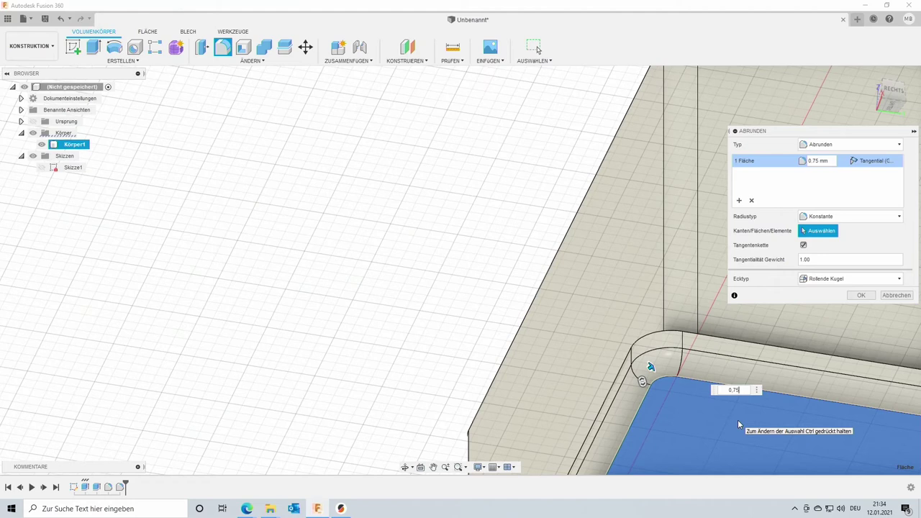
key(Return)
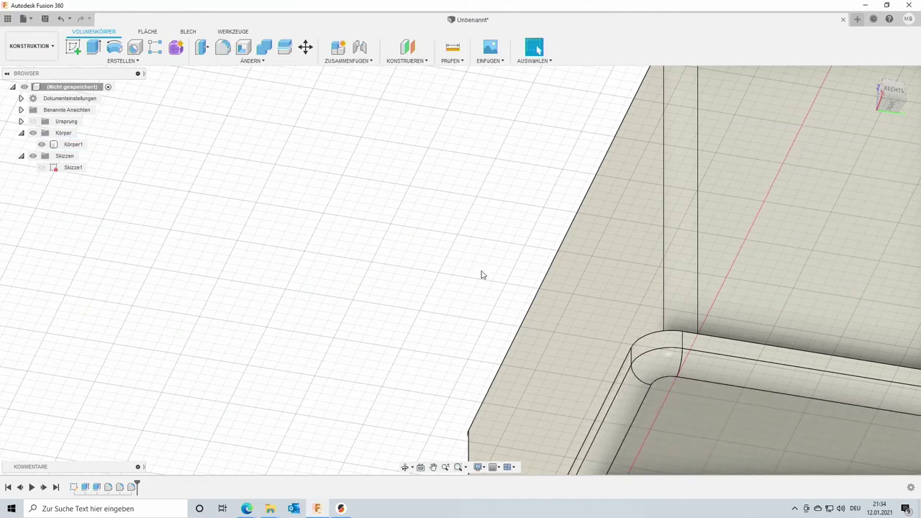
scroll(482, 268, down, 5)
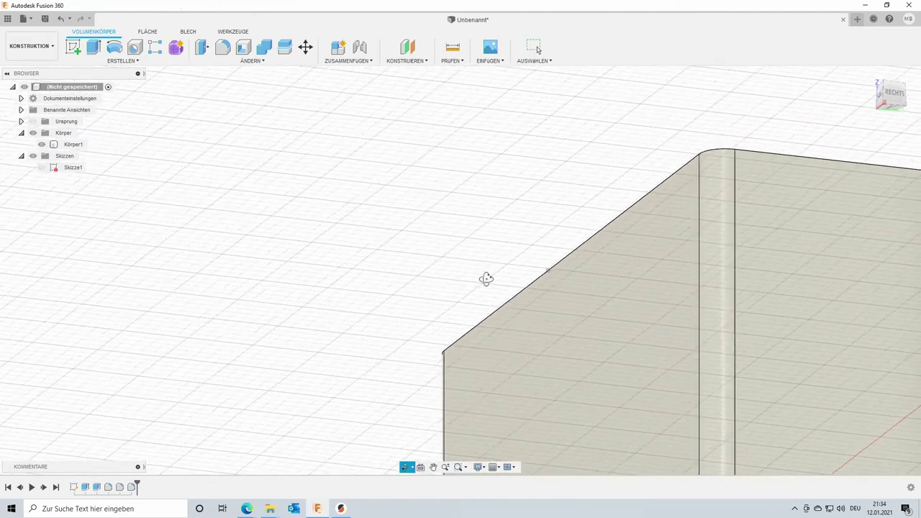
click(870, 77)
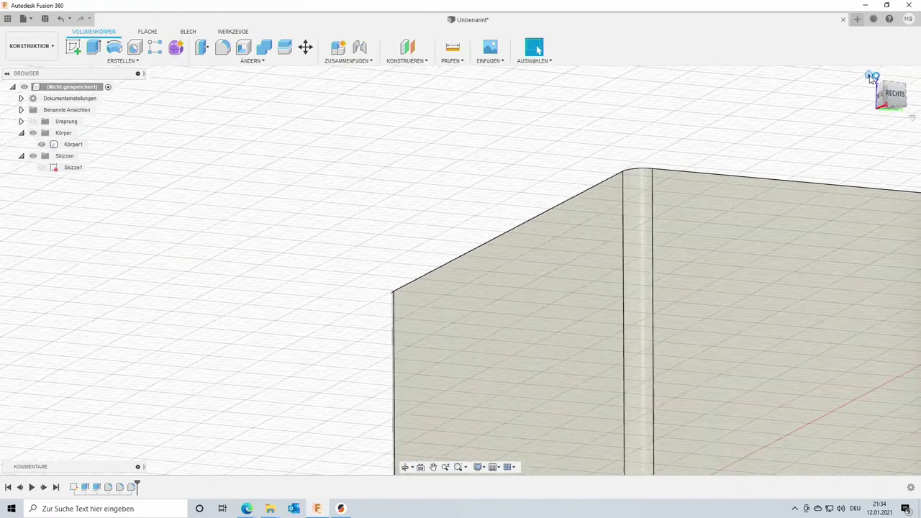
Shell the box with 1.5 mm walls, removing its top face, and orbit to inspect it.
click(494, 208)
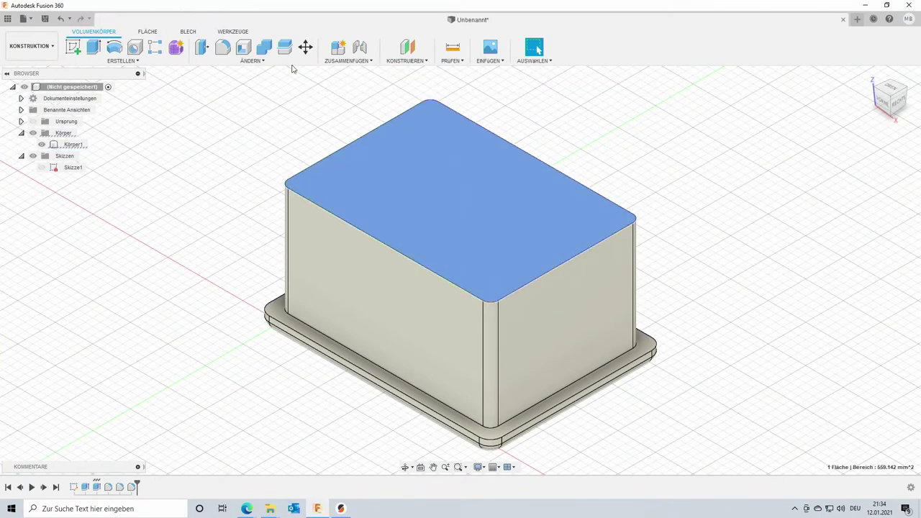
click(244, 49)
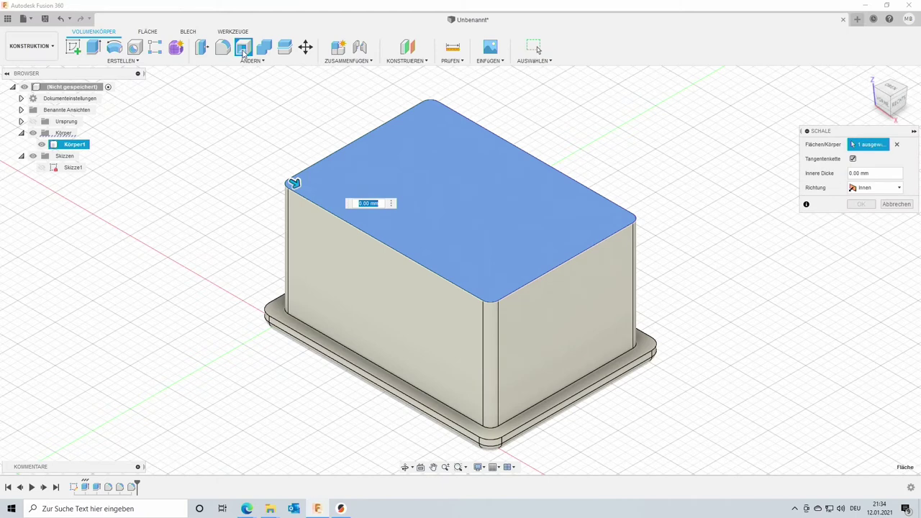
text(1.5)
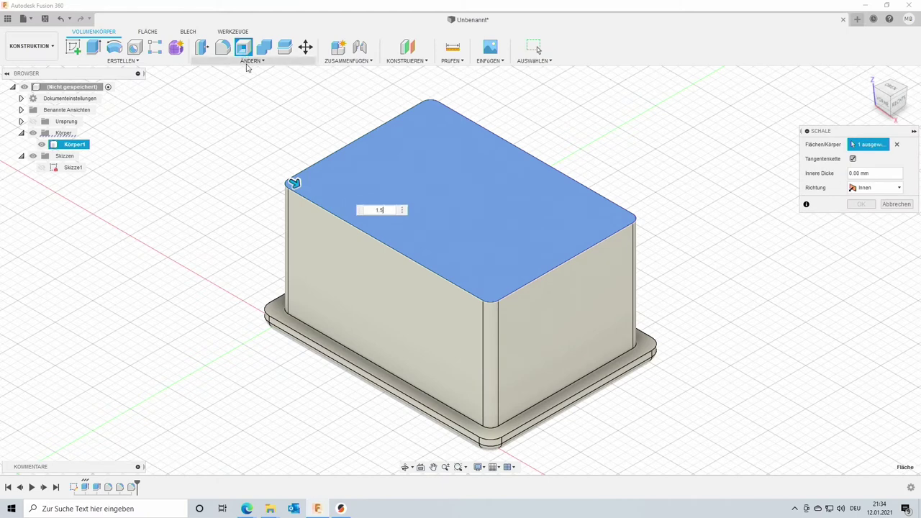
key(Return)
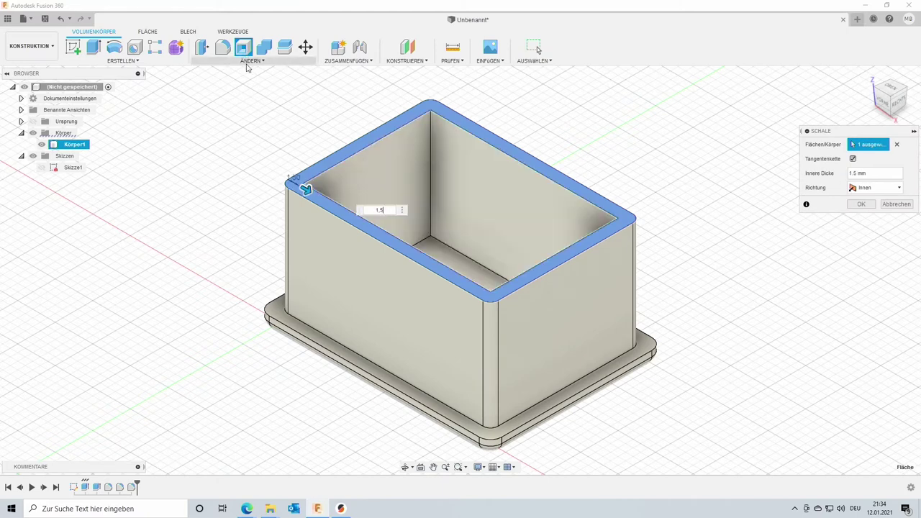
key(Return)
mouse_move(637, 177)
shift+middle_down()
mouse_move(713, 228)
mouse_move(683, 204)
mouse_move(698, 210)
shift+middle_up()
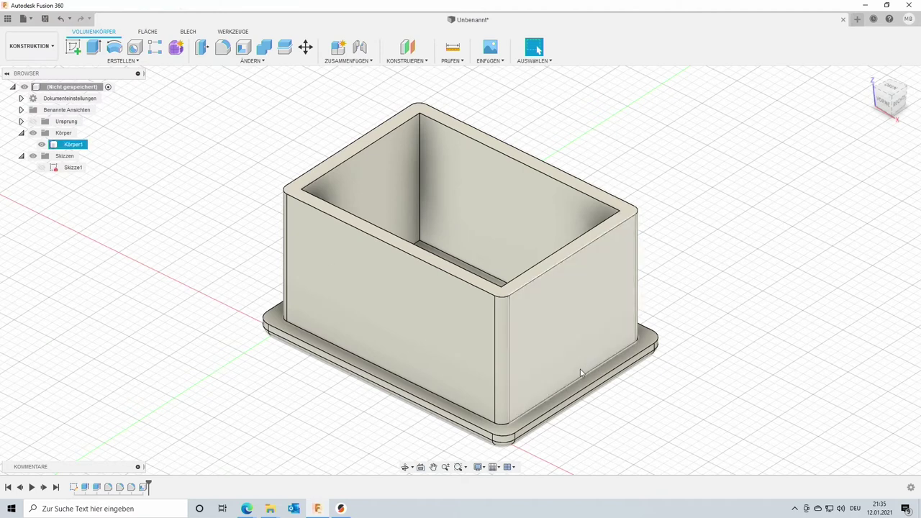
click(73, 46)
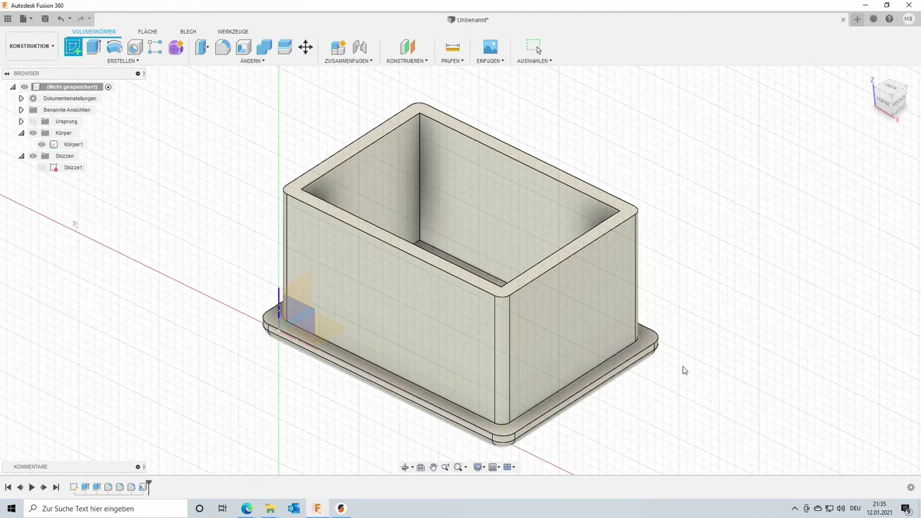
Place the new sketch Skizze2 on the box's right side face.
click(586, 329)
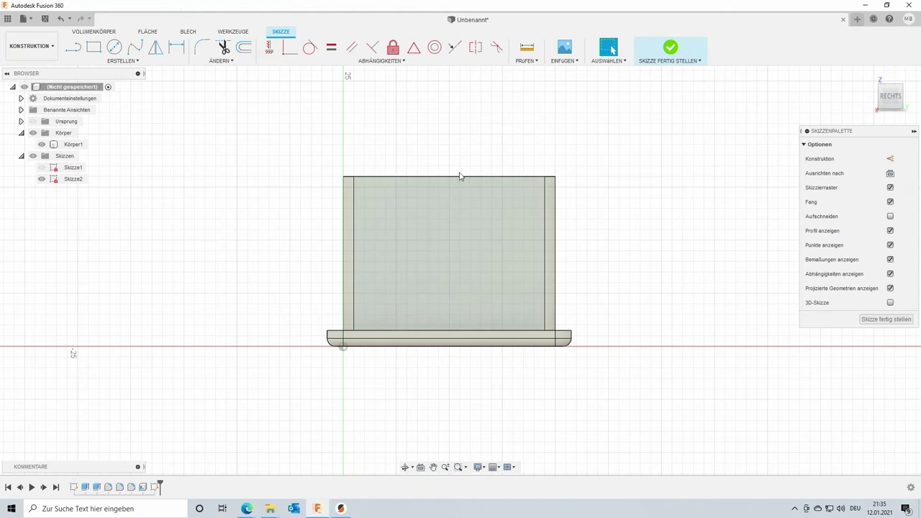
click(73, 48)
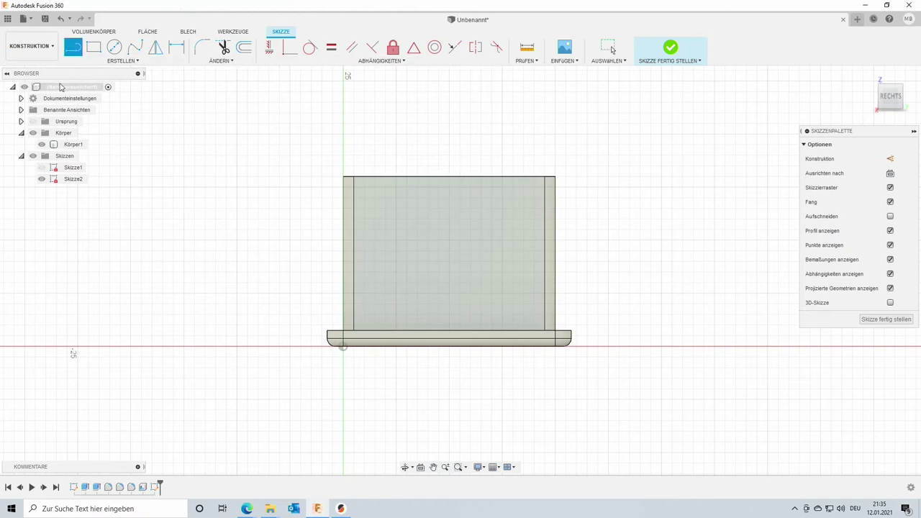
Draw a vertical construction line from the side outline's top-edge midpoint to its bottom-edge midpoint.
click(63, 89)
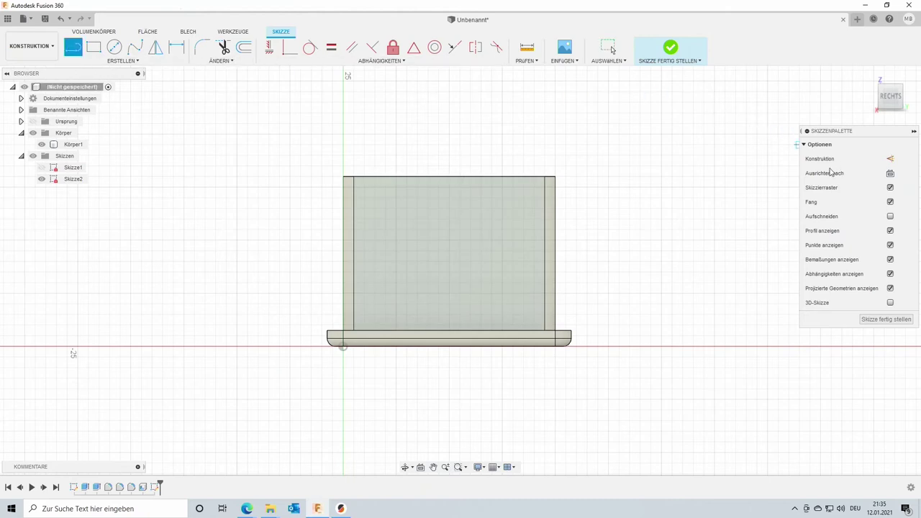
click(889, 159)
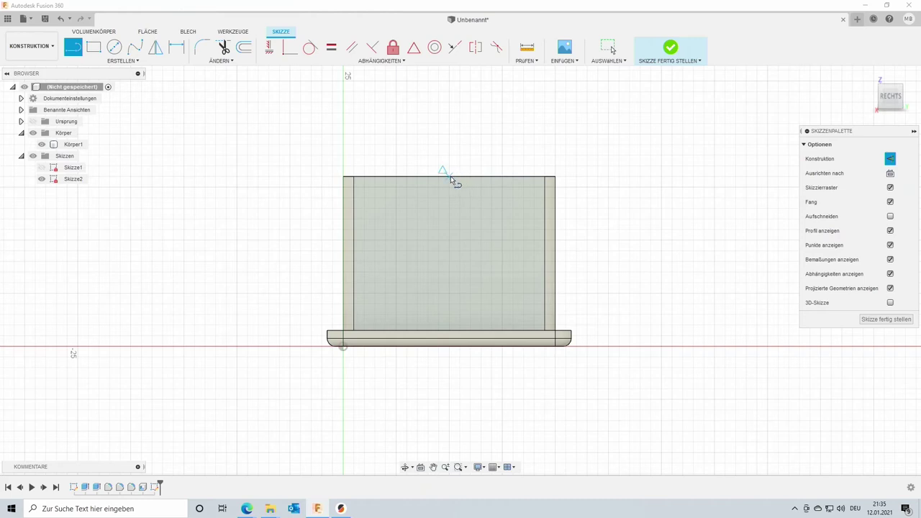
click(450, 176)
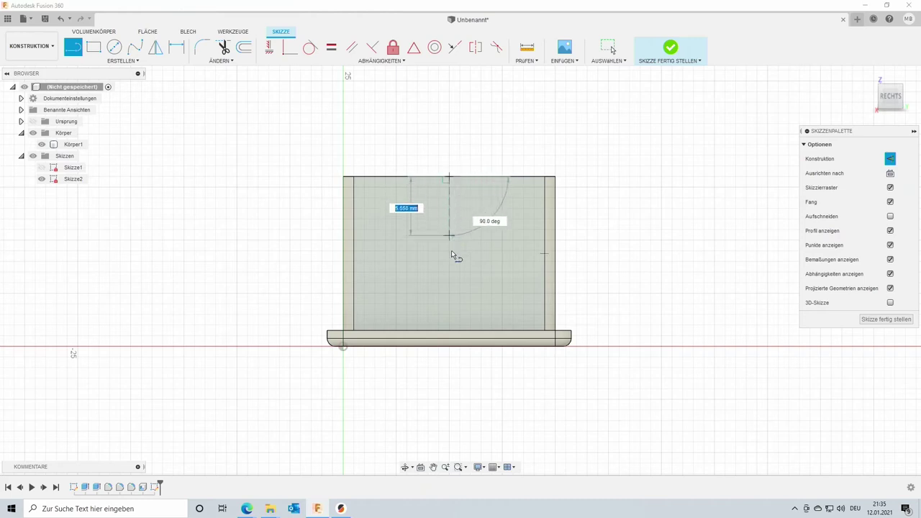
double_click(448, 330)
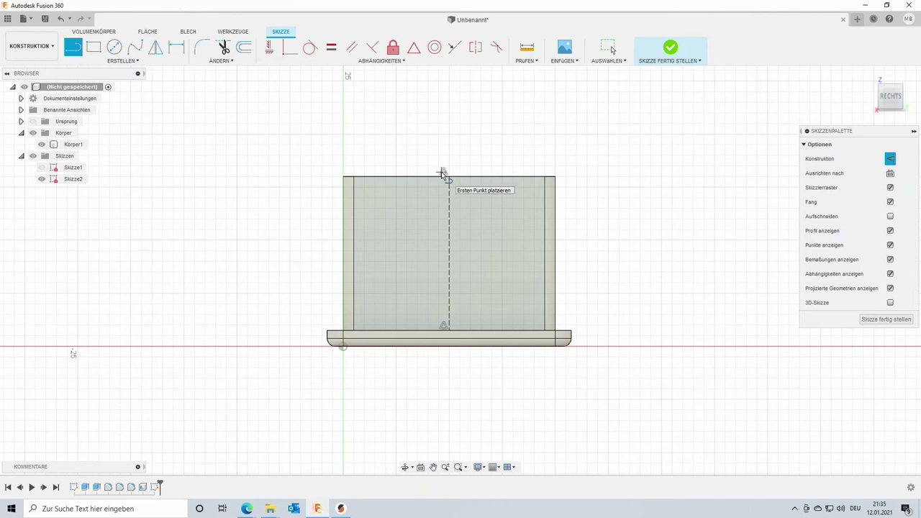
click(442, 323)
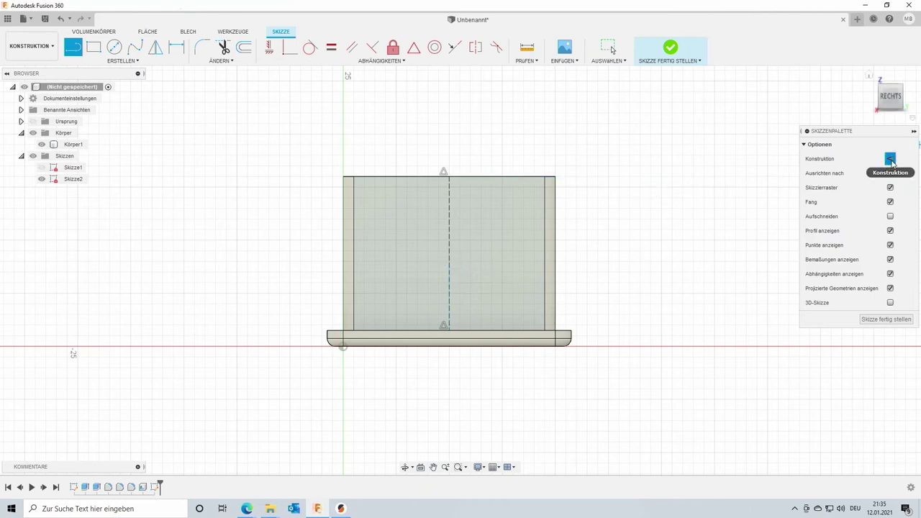
click(890, 159)
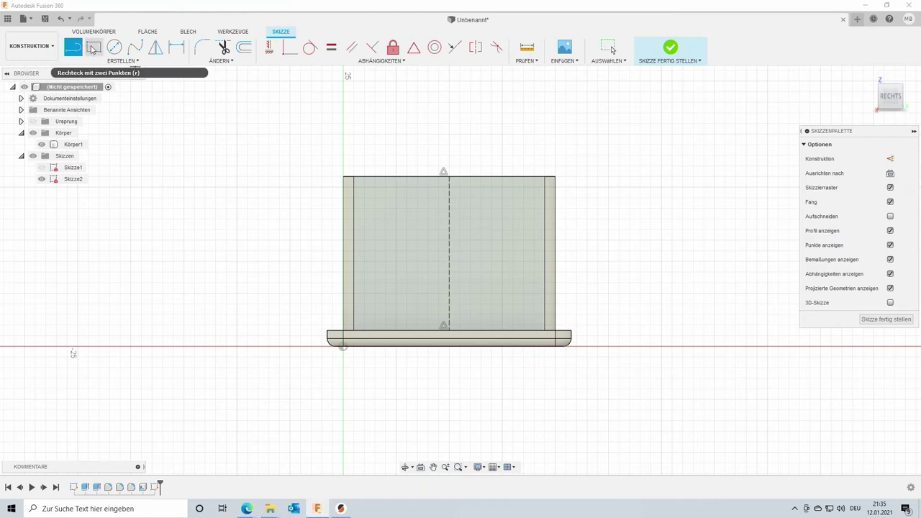
click(93, 49)
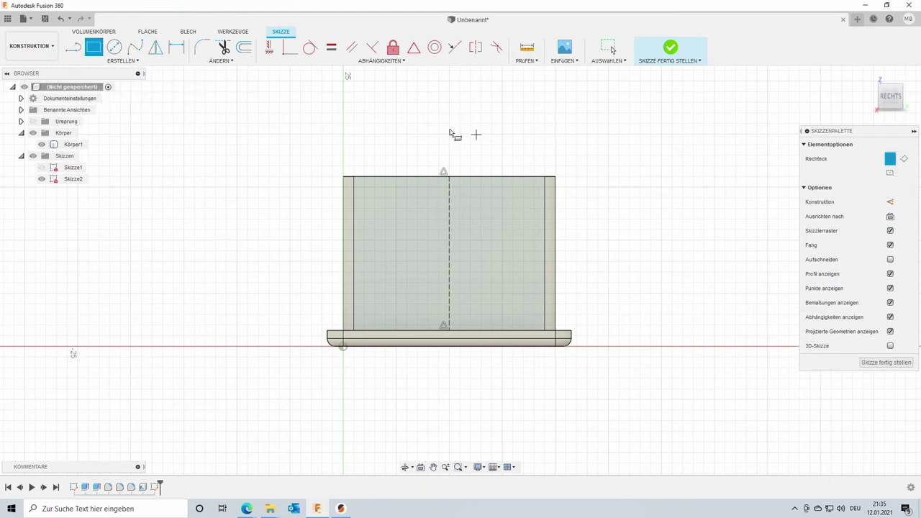
Draw a 4 × 1.5 mm two-point rectangle just above the box's side outline.
click(395, 124)
text(1.5)
key(Tab)
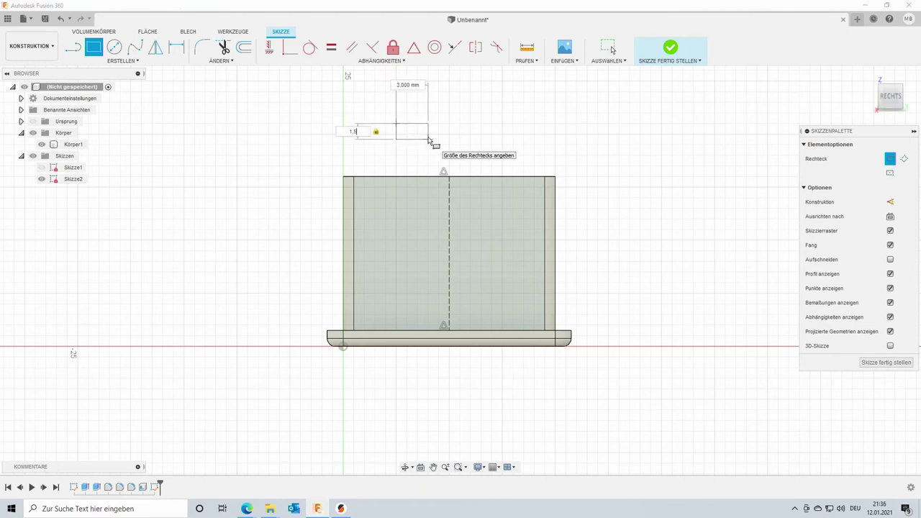
text(4)
key(Return)
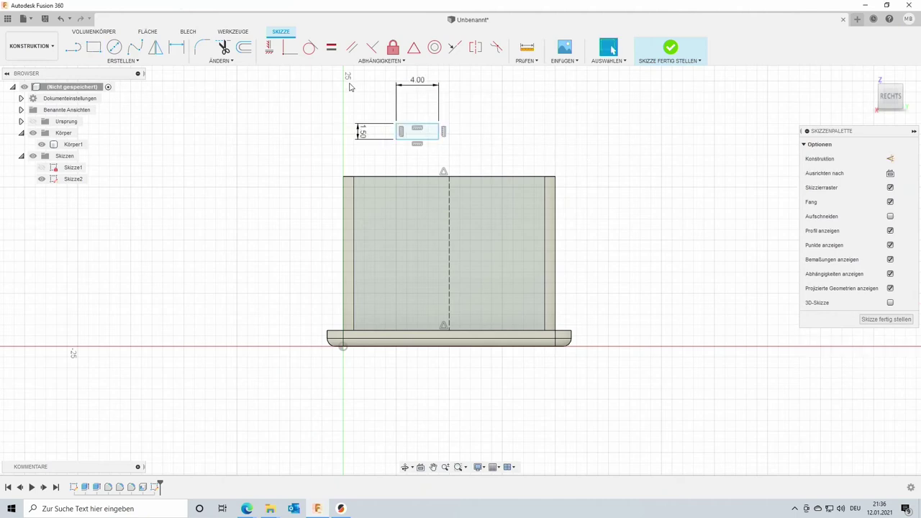
scroll(417, 130, up, 3)
click(128, 63)
mouse_move(101, 231)
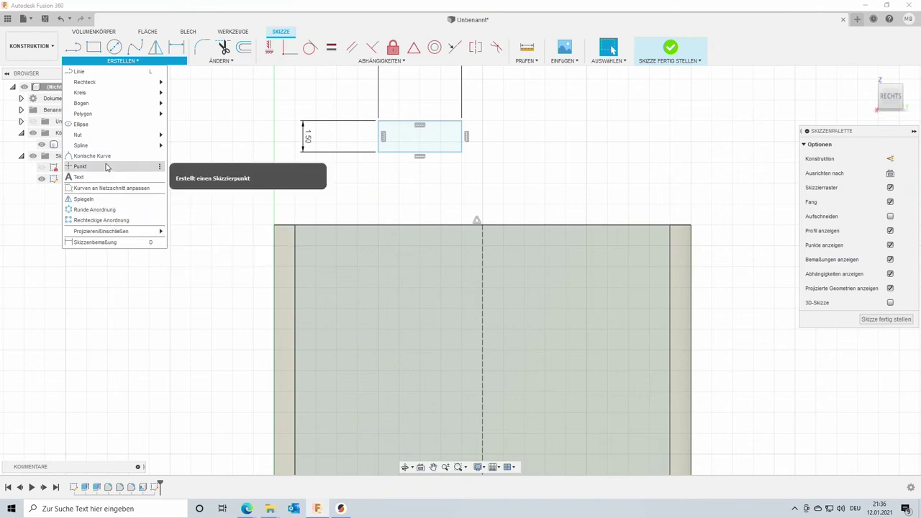
Add a point at the rectangle's top-edge midpoint and make it coincident with the dashed centre line.
click(80, 167)
click(419, 121)
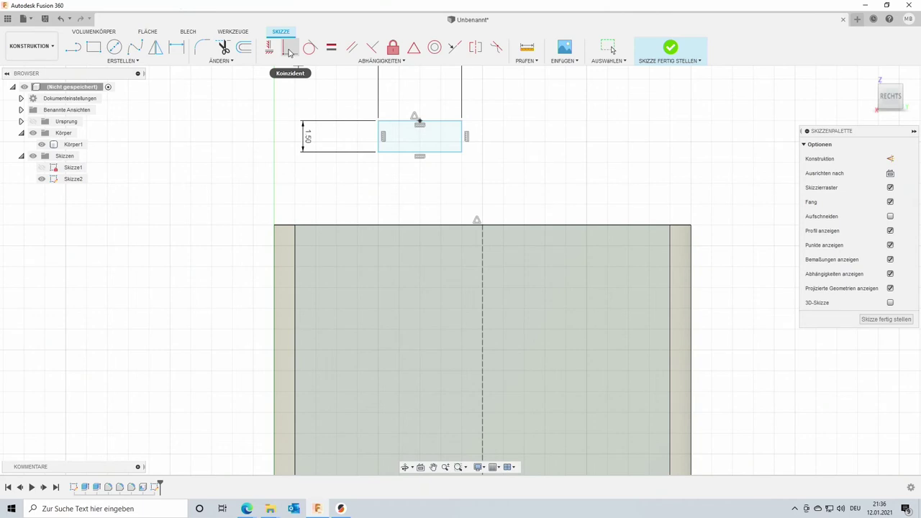
click(289, 52)
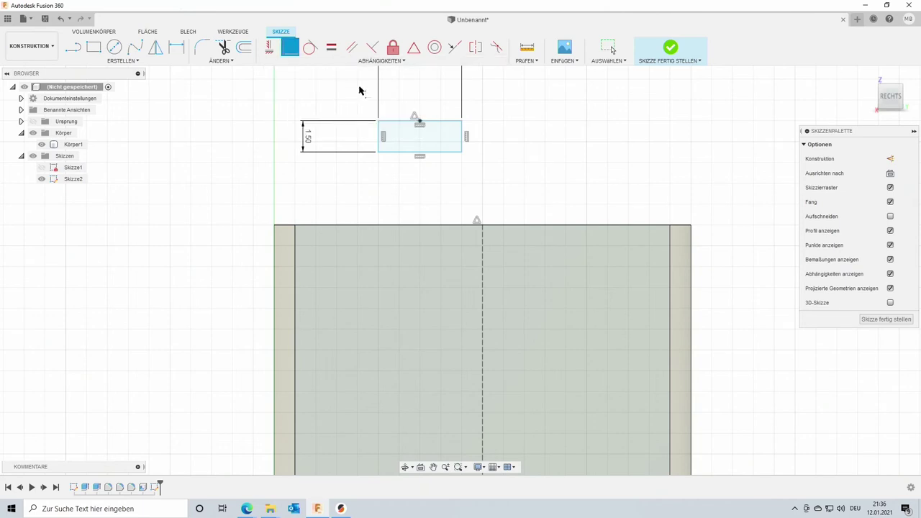
click(420, 126)
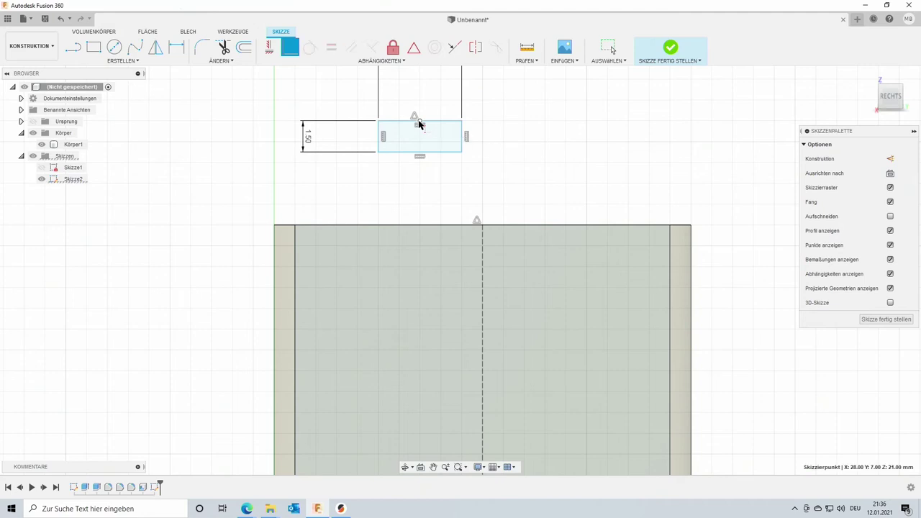
click(484, 313)
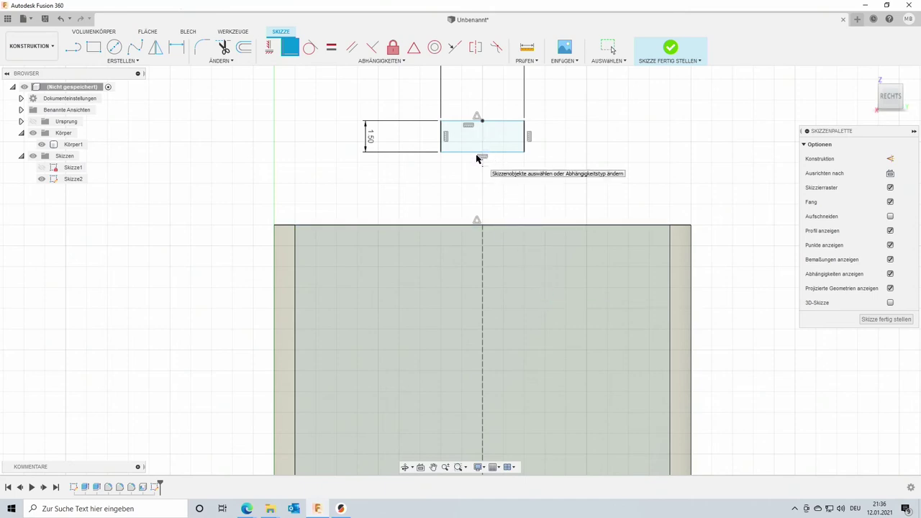
click(231, 63)
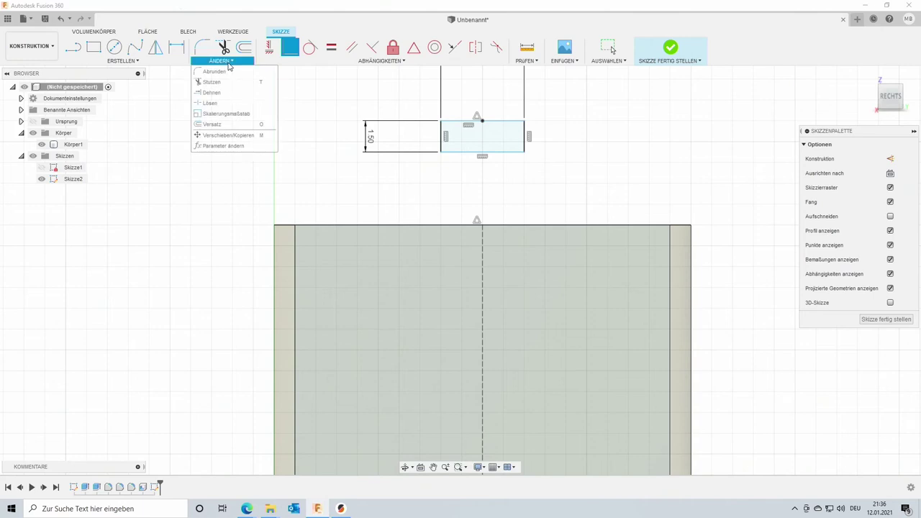
click(237, 140)
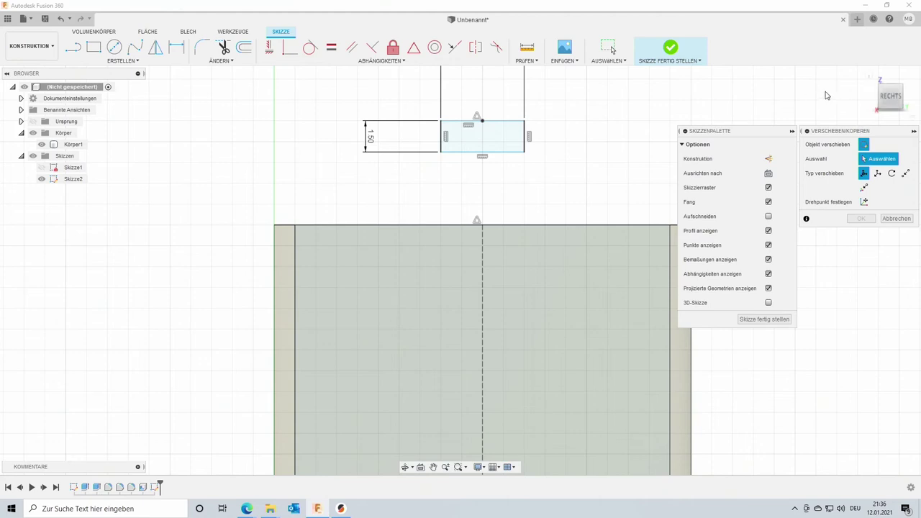
Move the small rectangle's four lines 16 mm down near the box bottom and finish the sketch.
scroll(566, 352, down, 1)
scroll(564, 356, down, 1)
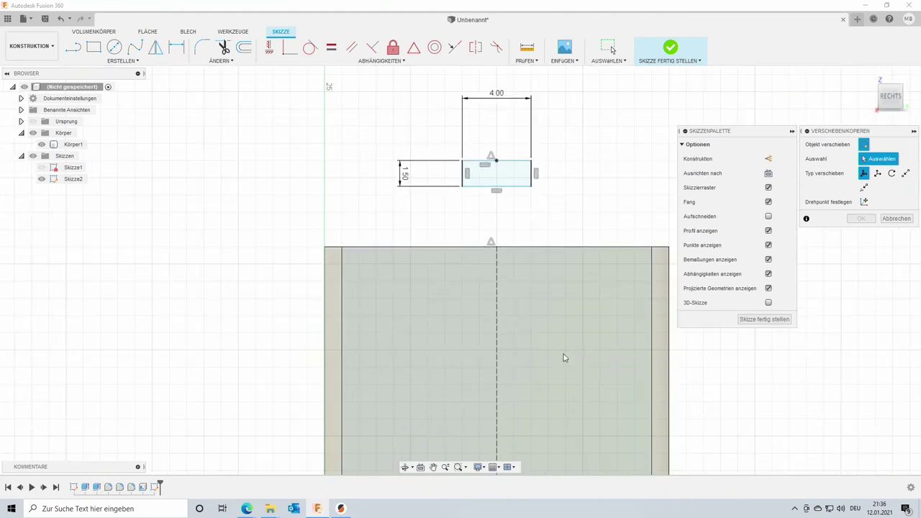
scroll(563, 361, down, 1)
middle_drag(562, 365, 549, 295)
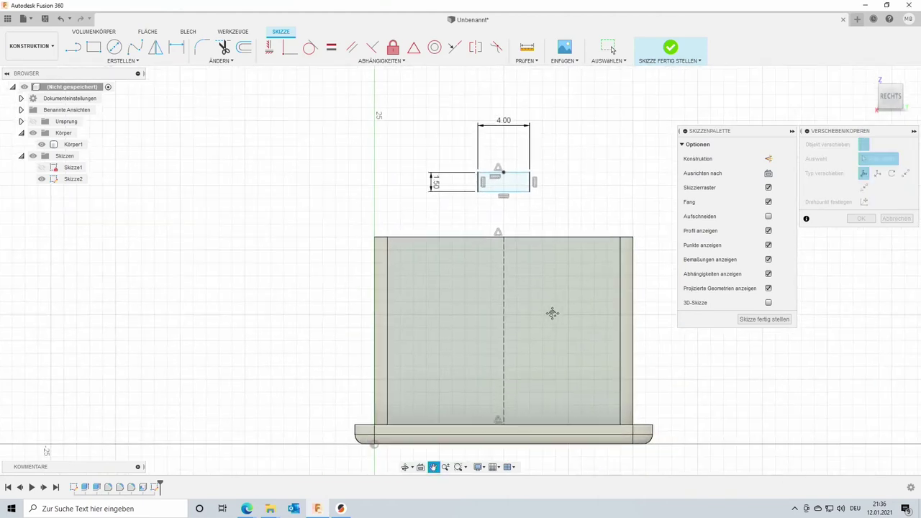
scroll(548, 295, down, 1)
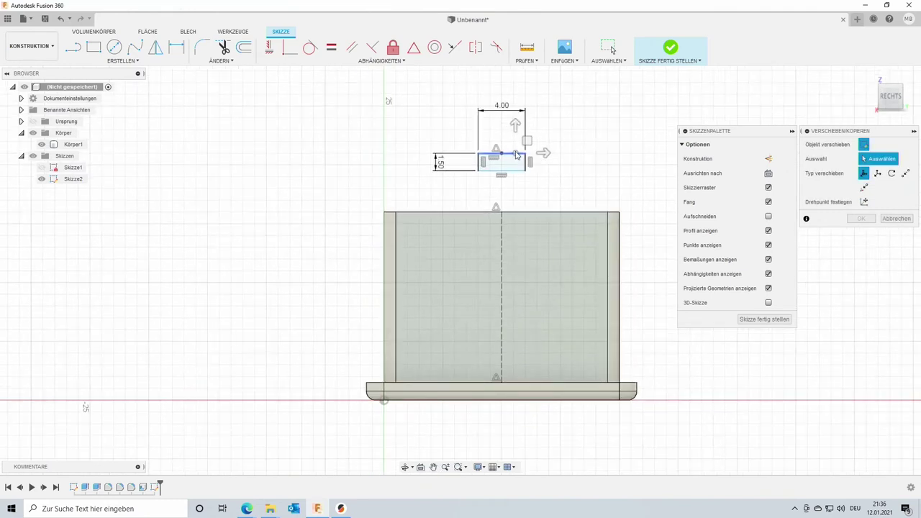
double_click(514, 152)
drag(514, 125, 516, 328)
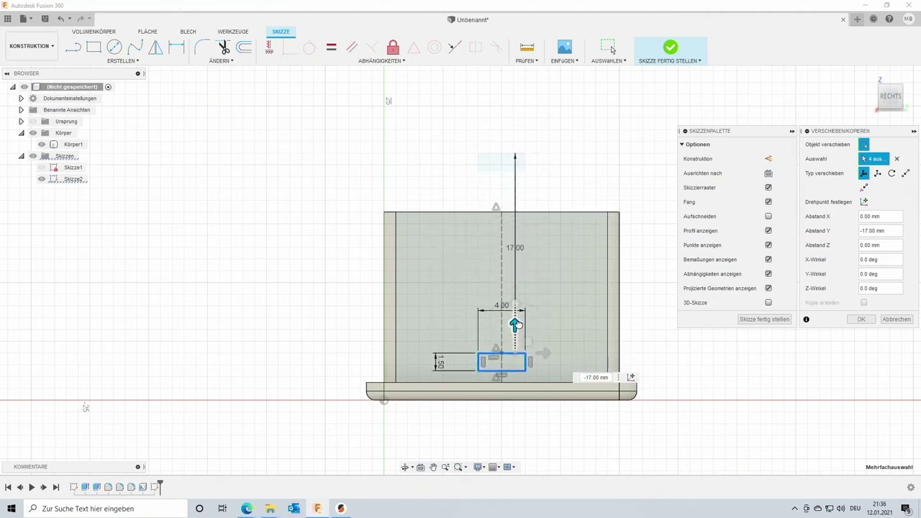
drag(517, 324, 516, 312)
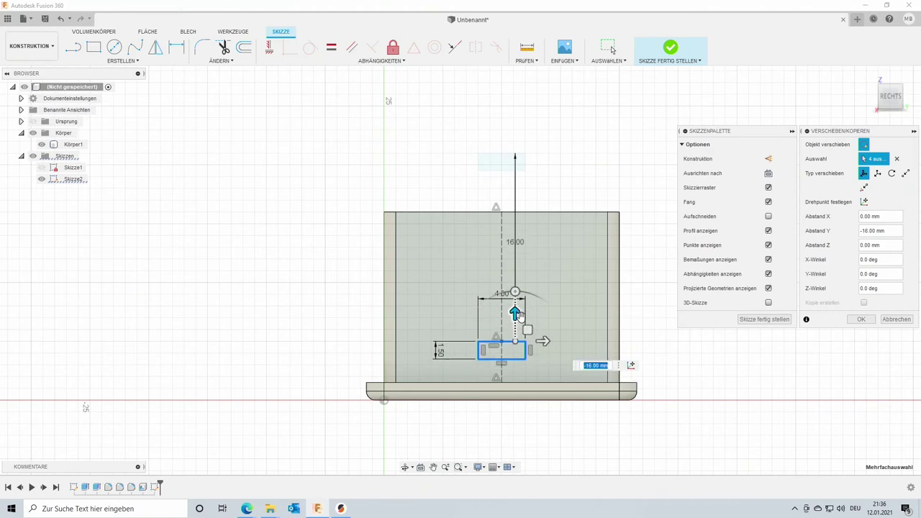
click(859, 320)
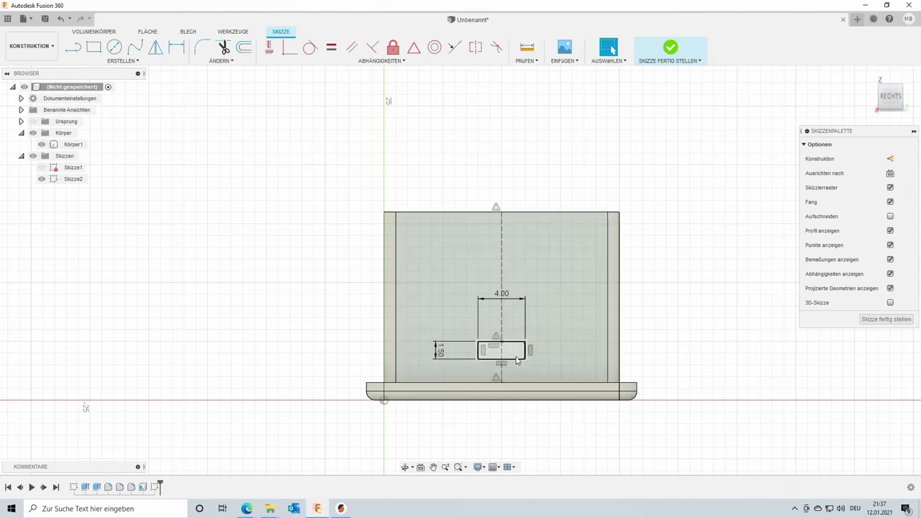
click(671, 49)
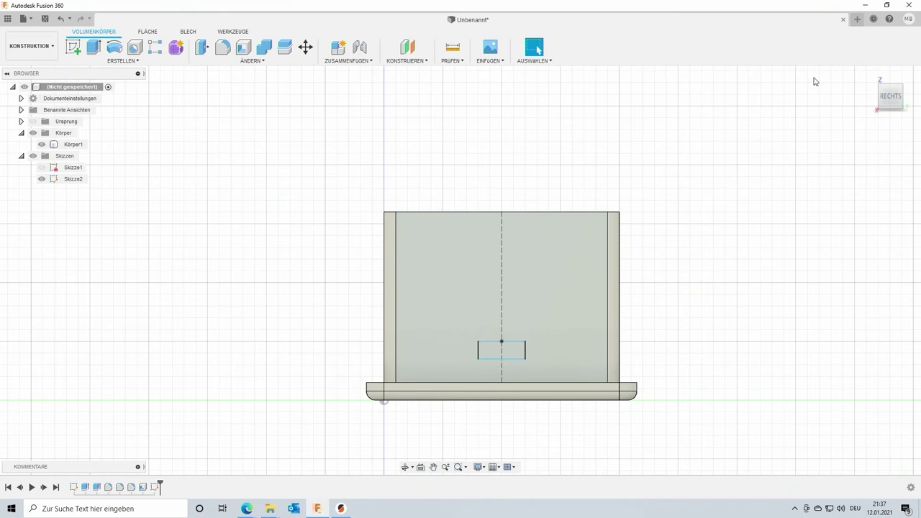
Extrude the slot rectangle as a 38 mm cut through the box's side walls.
click(870, 75)
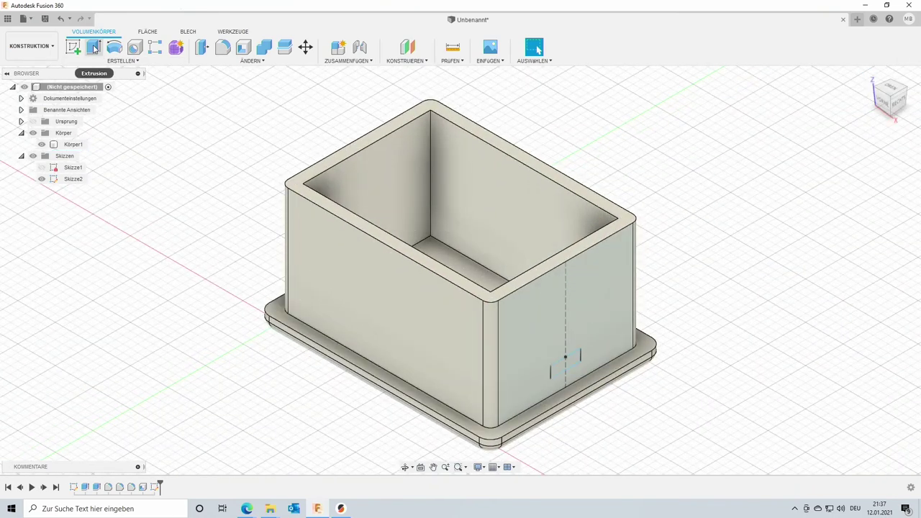
click(93, 47)
click(569, 368)
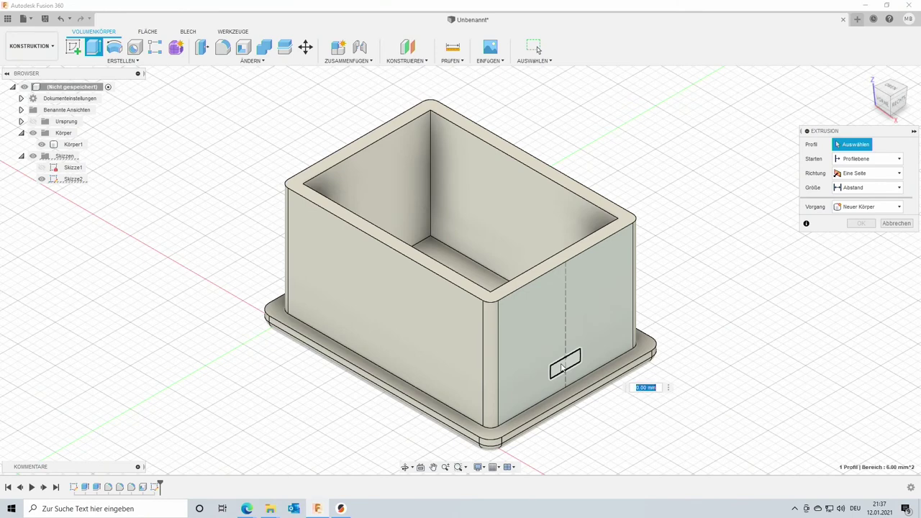
drag(574, 369, 676, 421)
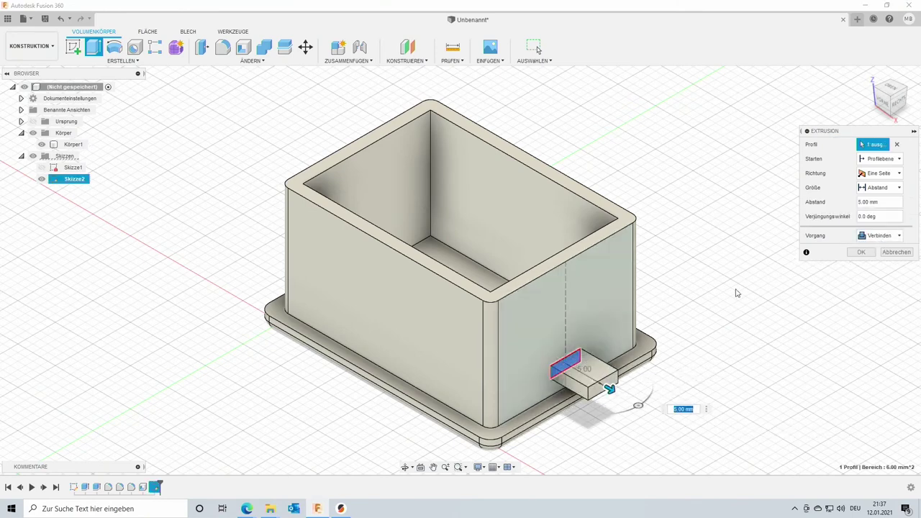
mouse_move(609, 389)
mouse_down()
mouse_move(546, 340)
mouse_move(245, 178)
mouse_up()
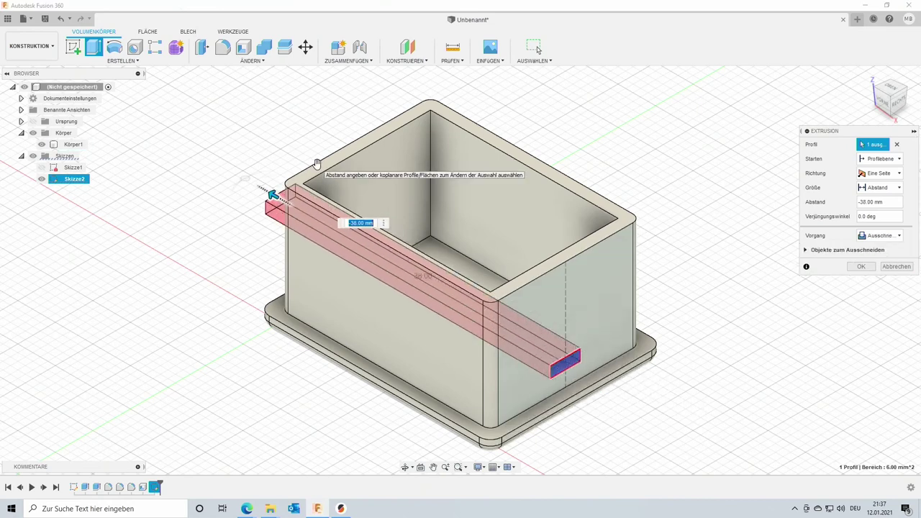
shift+middle_drag(157, 310, 239, 289)
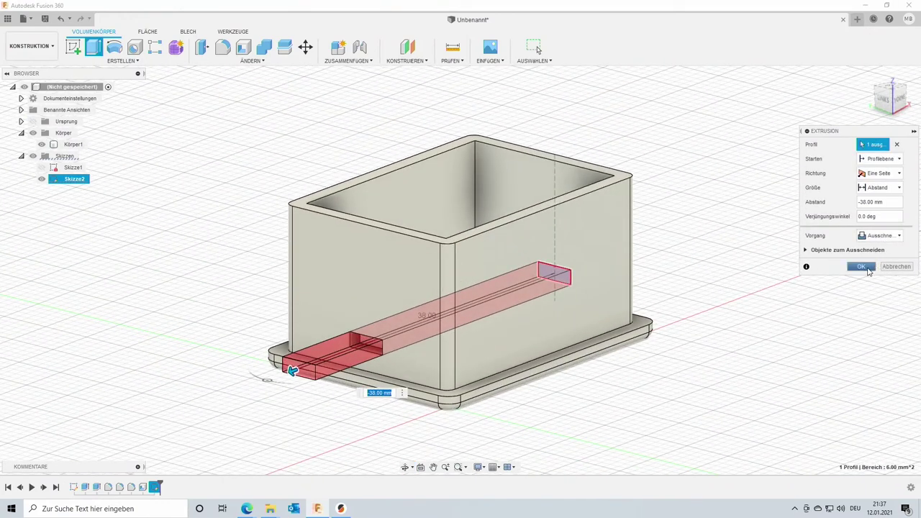
click(867, 270)
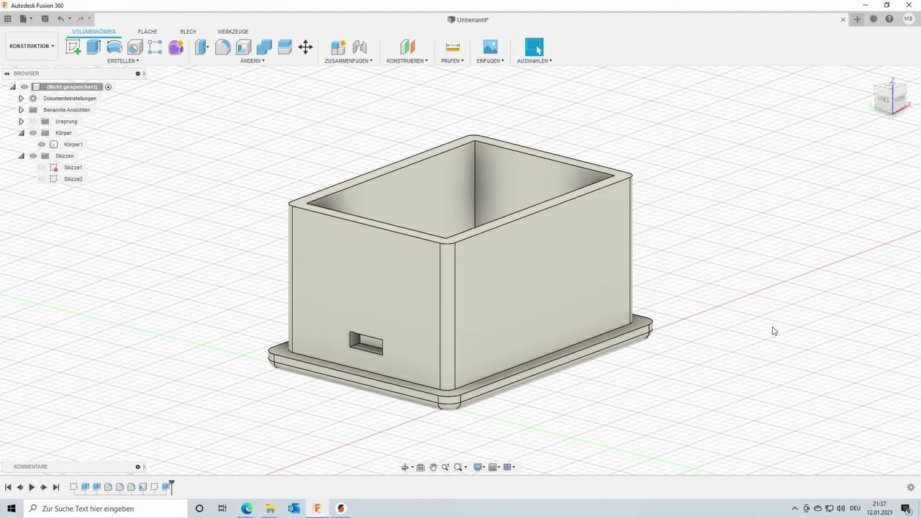
mouse_move(771, 325)
shift+middle_down()
mouse_move(662, 336)
mouse_move(666, 309)
shift+middle_up()
Start the new sketch Skizze3 on the box's top face.
key(F6)
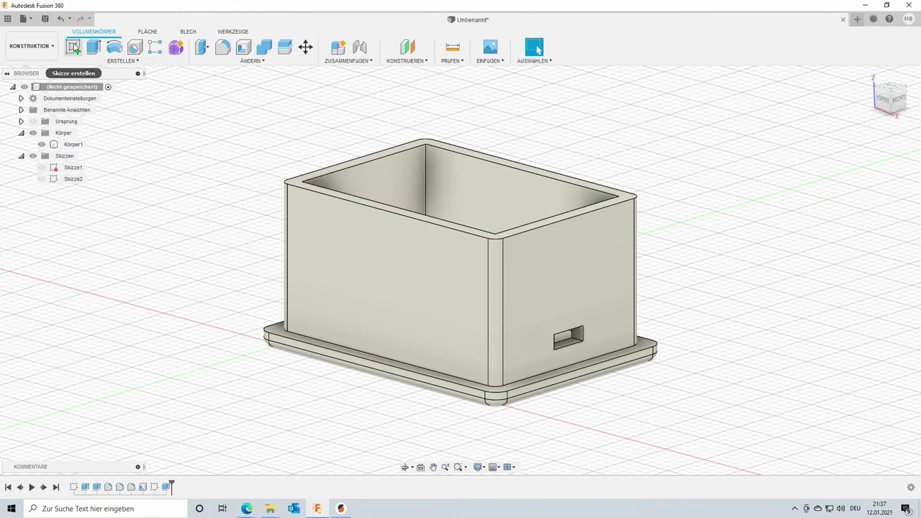
click(73, 47)
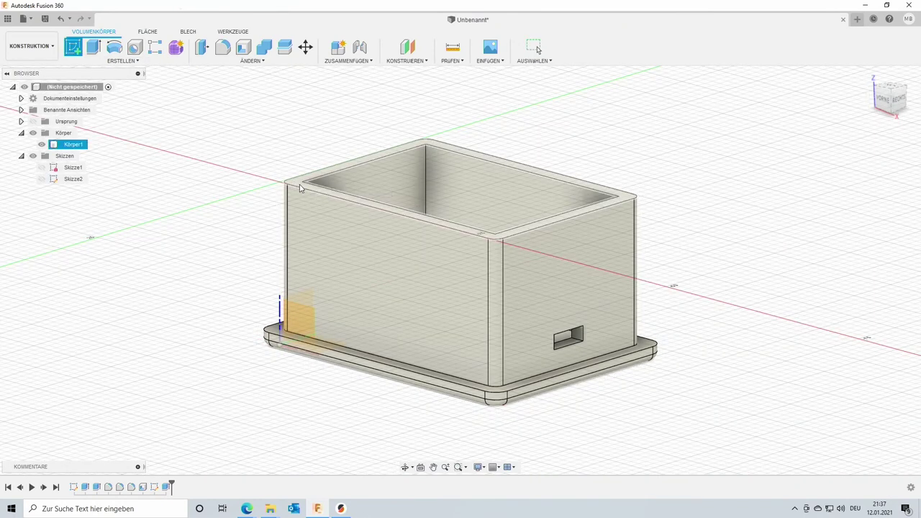
click(298, 185)
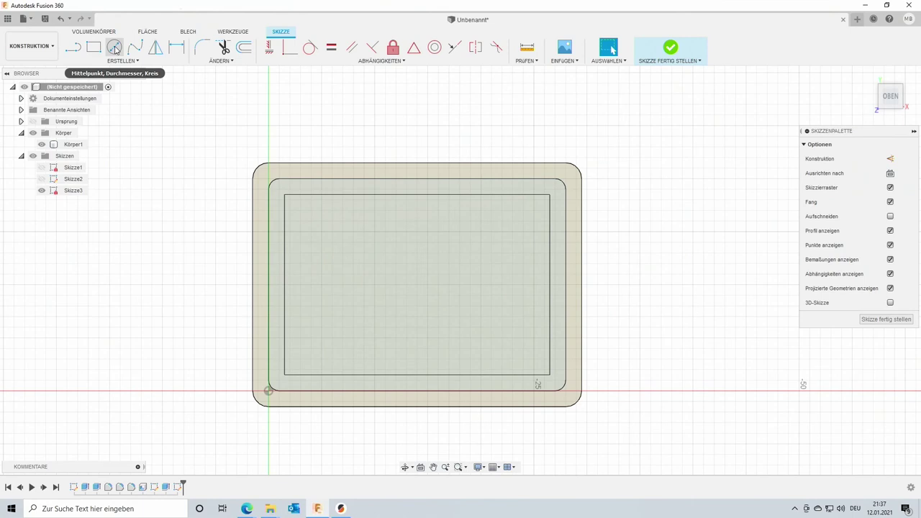
Draw a 2 mm diameter circle centred on the inner rectangle's top-left corner.
click(114, 47)
click(285, 195)
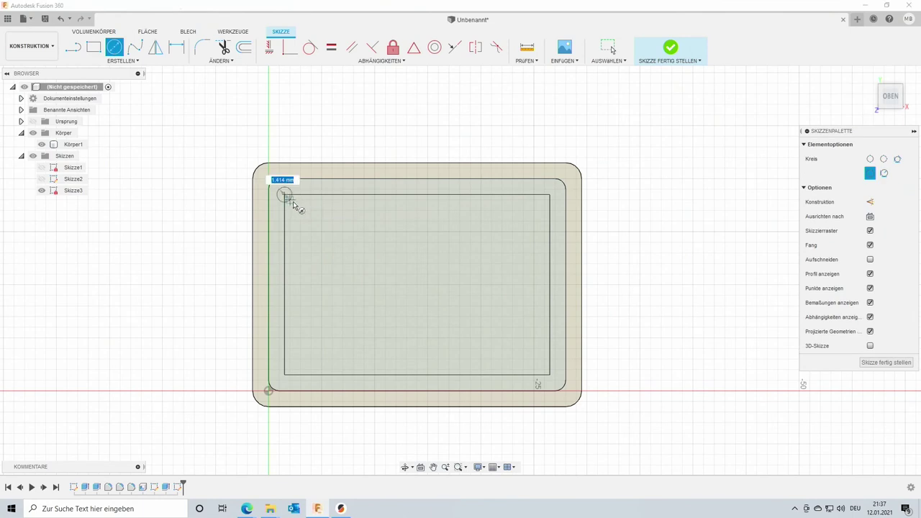
text(1.5)
key(Tab)
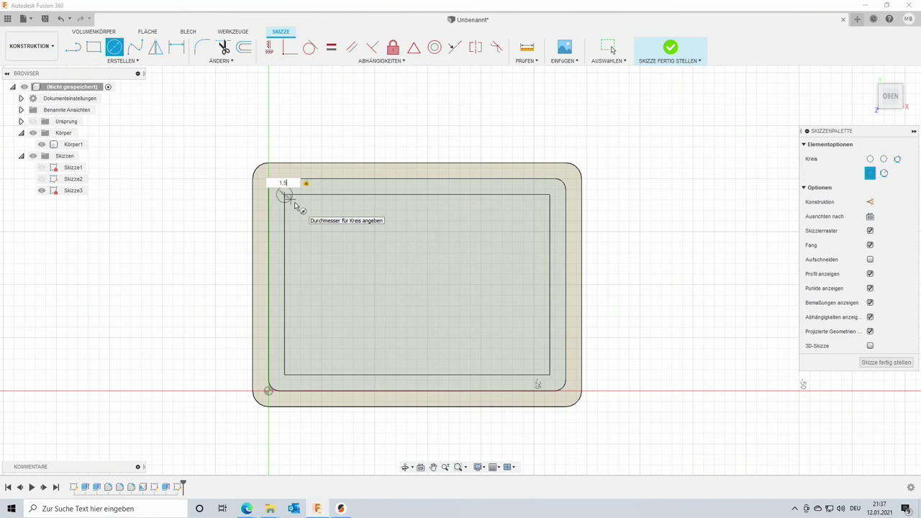
text(2)
key(Return)
key(Escape)
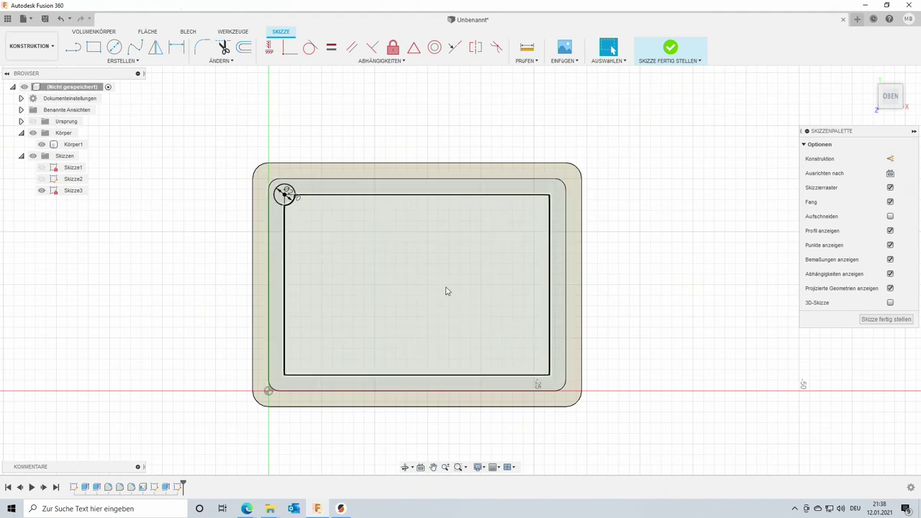
click(120, 62)
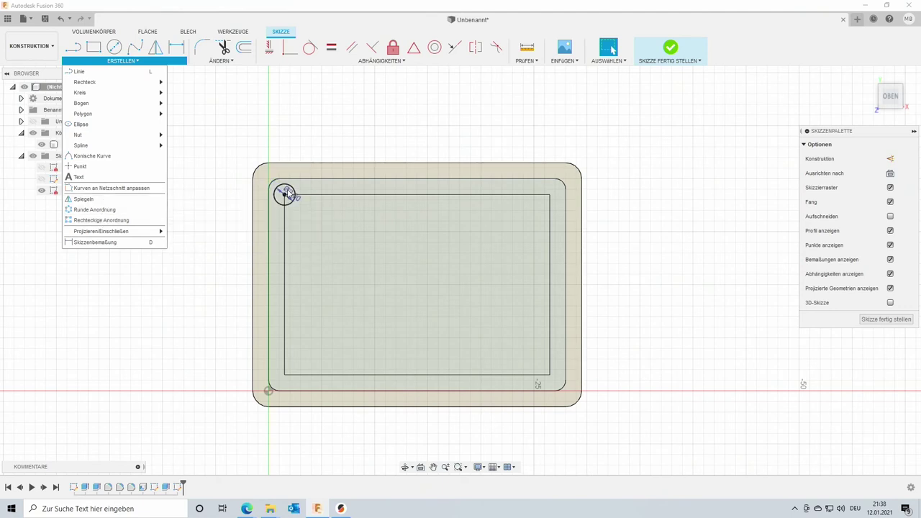
Pattern the corner circle 2 × 2, spaced 25 mm along the top and 17 mm down.
click(101, 220)
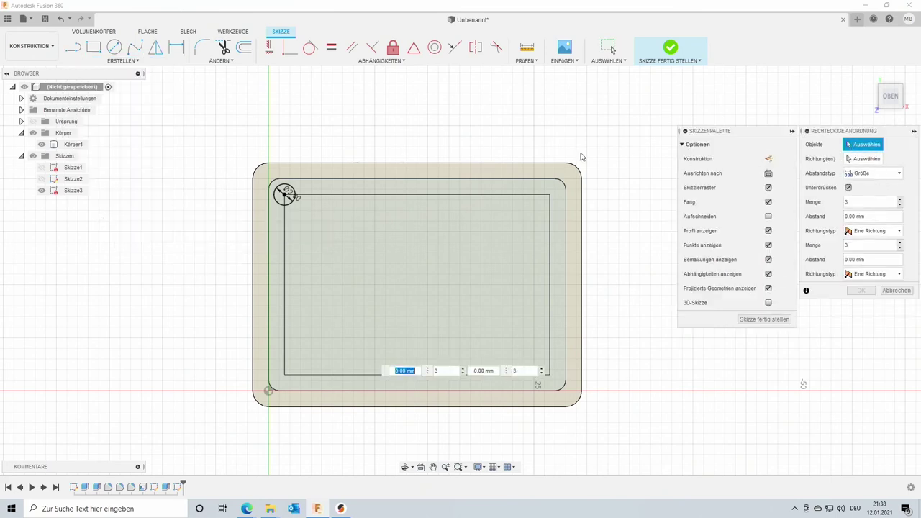
click(295, 193)
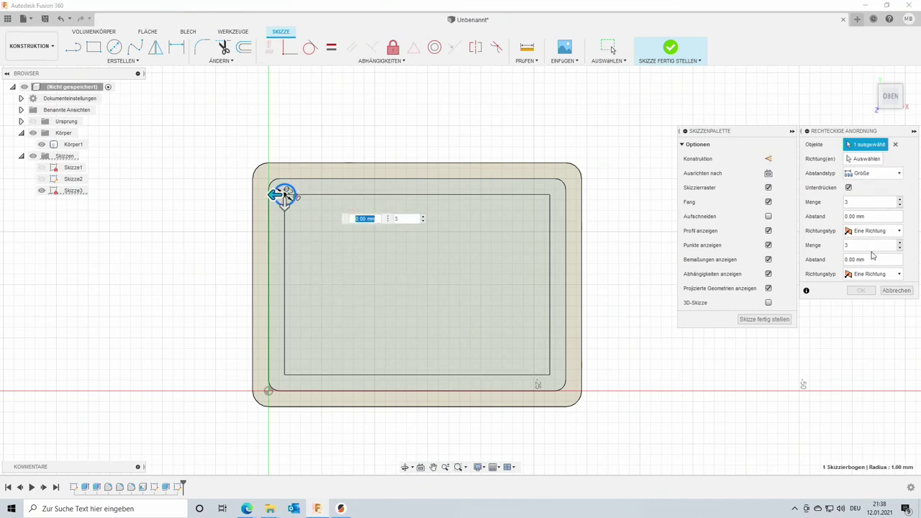
mouse_move(286, 196)
mouse_down()
mouse_move(275, 194)
mouse_move(542, 217)
mouse_up()
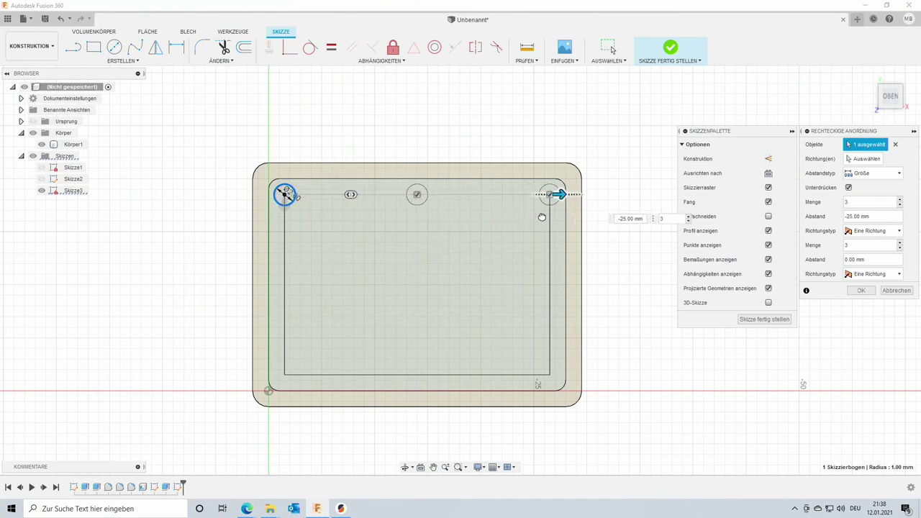
click(680, 219)
text(2)
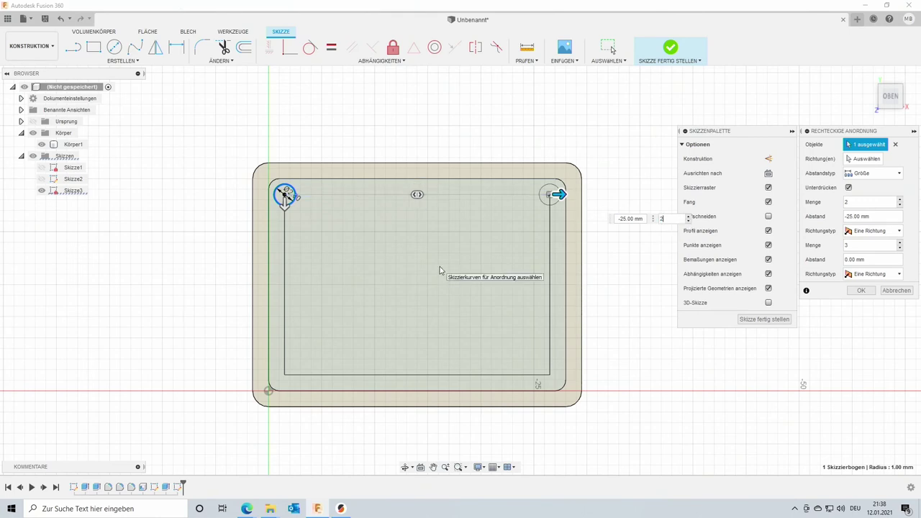
click(285, 201)
drag(284, 203, 284, 384)
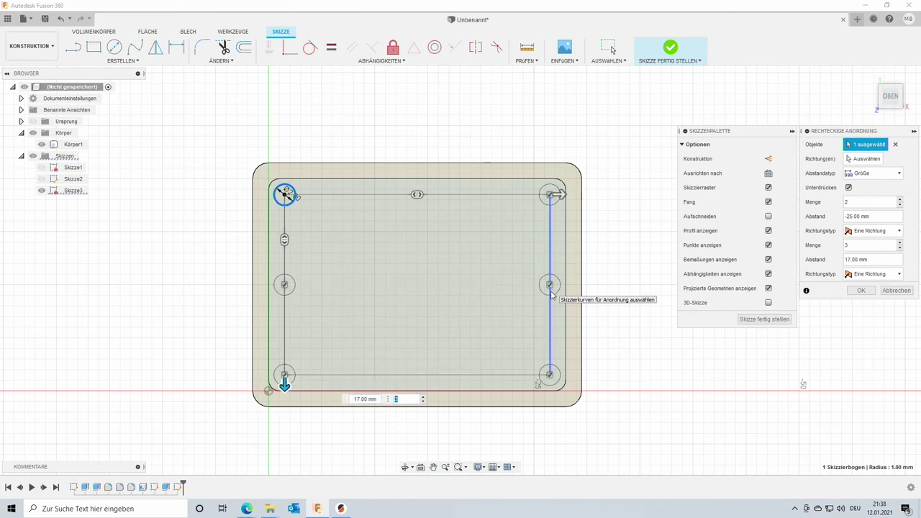
text(2)
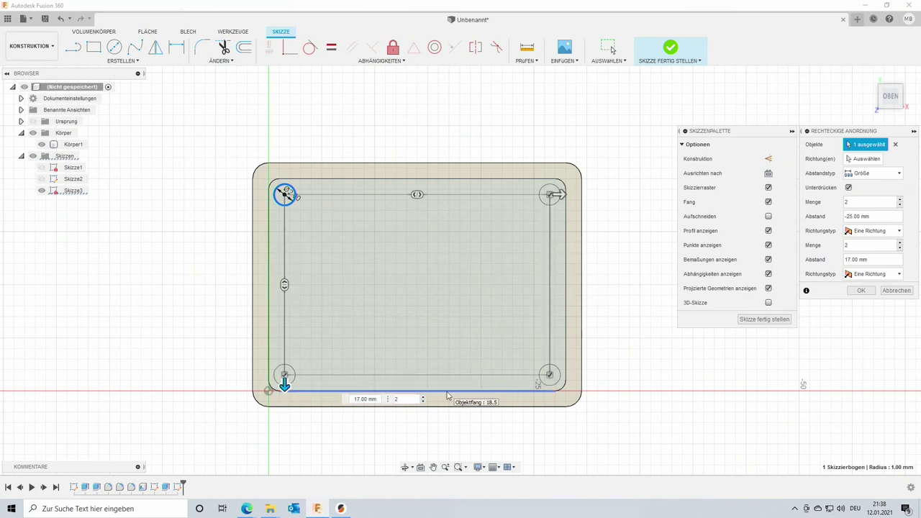
key(Return)
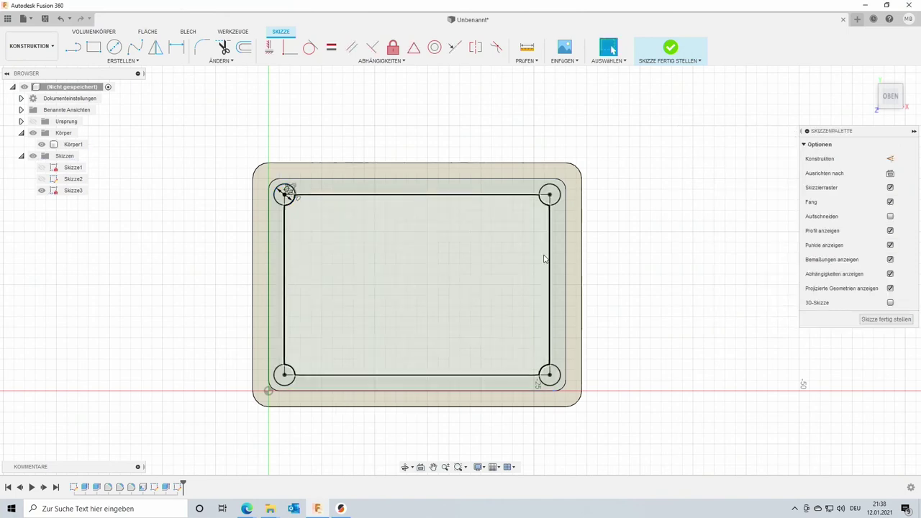
Finish the corner-circle sketch and start an extrusion with the box viewed from the top.
click(671, 48)
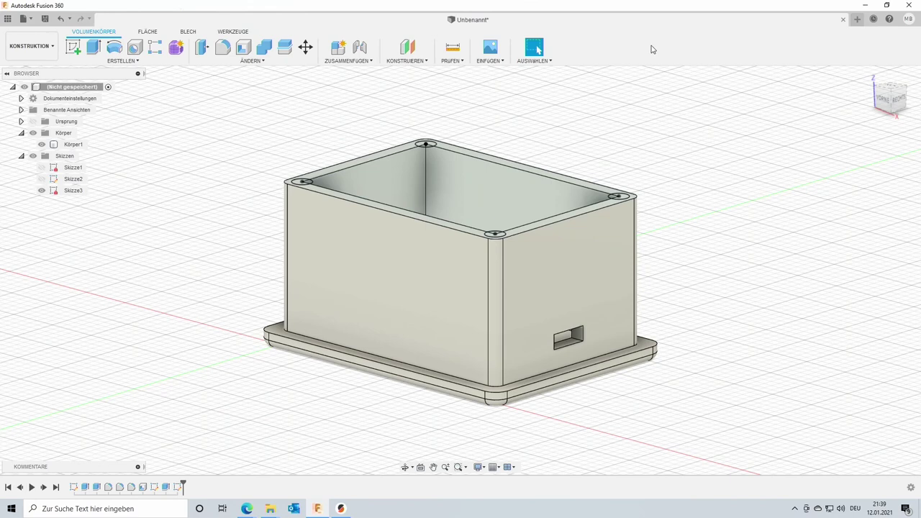
click(94, 47)
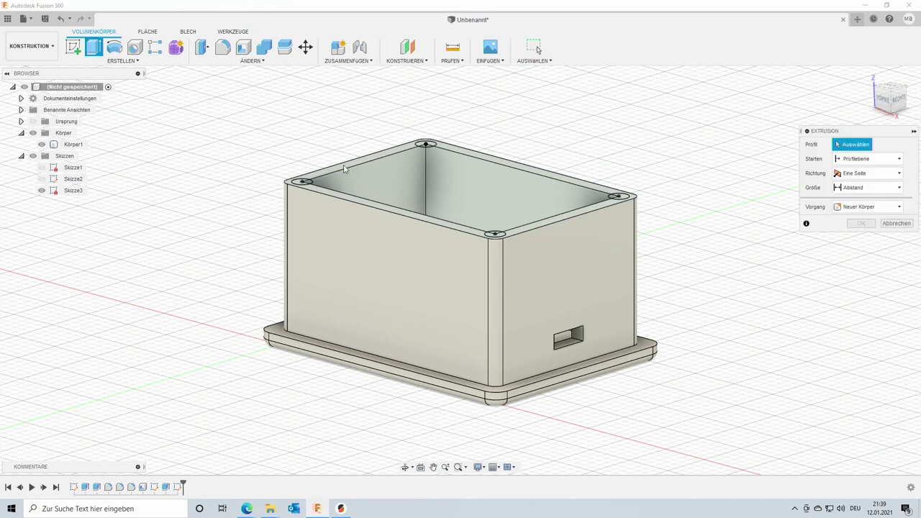
scroll(500, 229, up, 3)
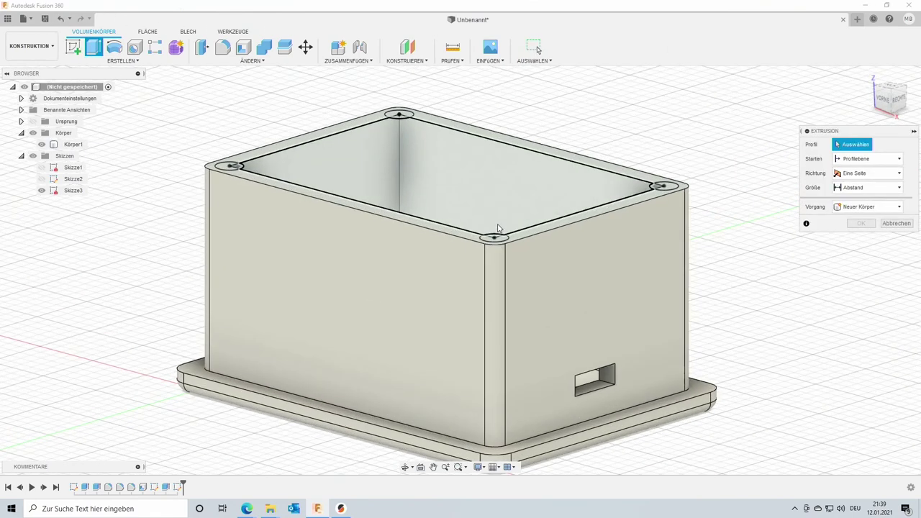
scroll(502, 228, up, 2)
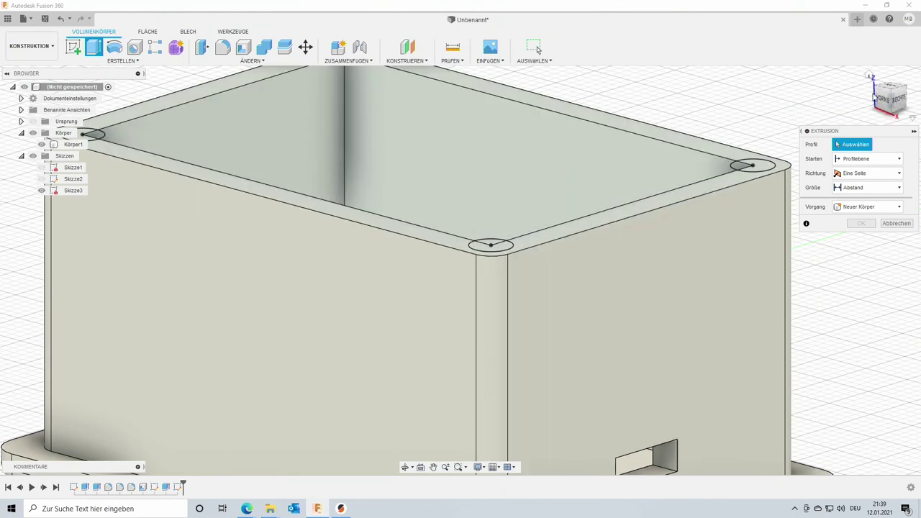
click(892, 91)
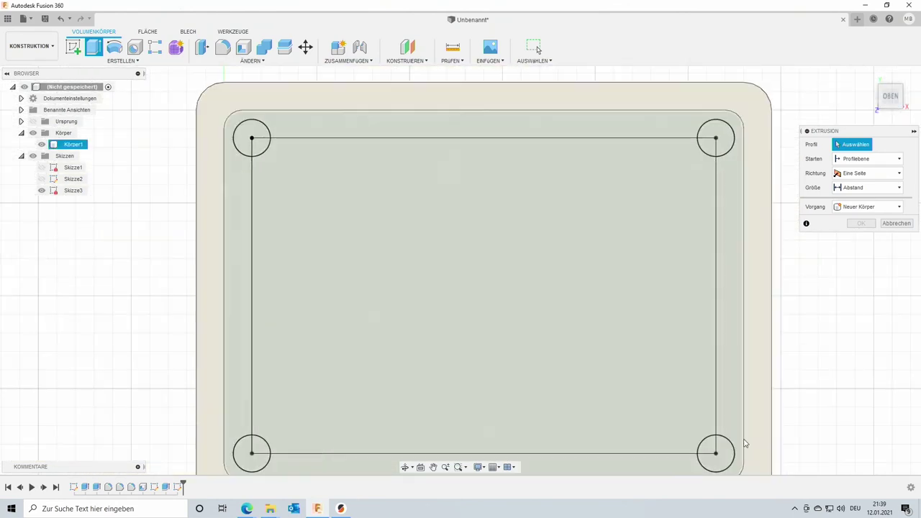
Extrude all four corner circles 0.5 mm joined to the box, then return to PrusaSlicer.
click(718, 448)
click(714, 131)
click(252, 133)
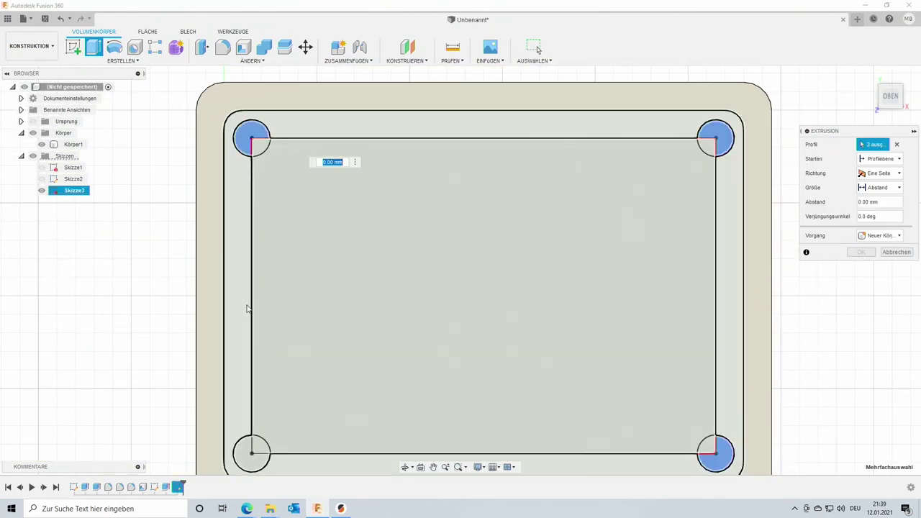
click(246, 453)
click(873, 75)
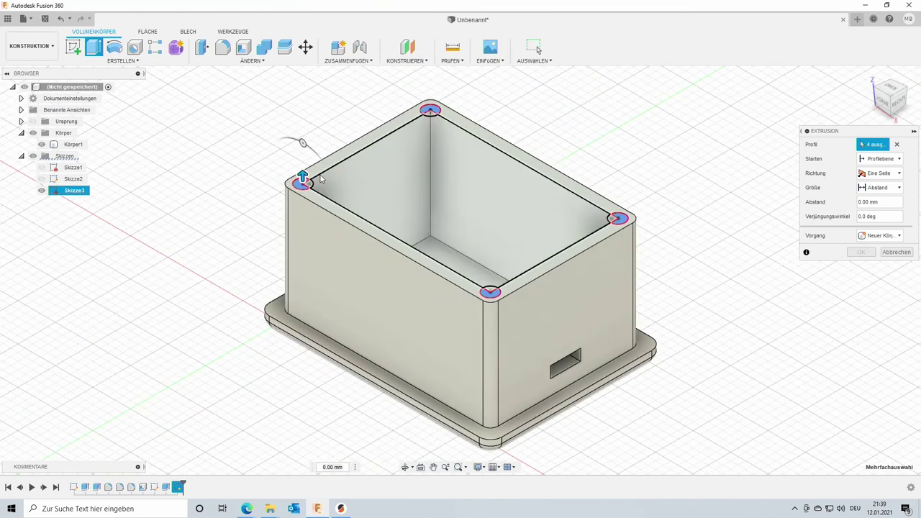
text(0,5)
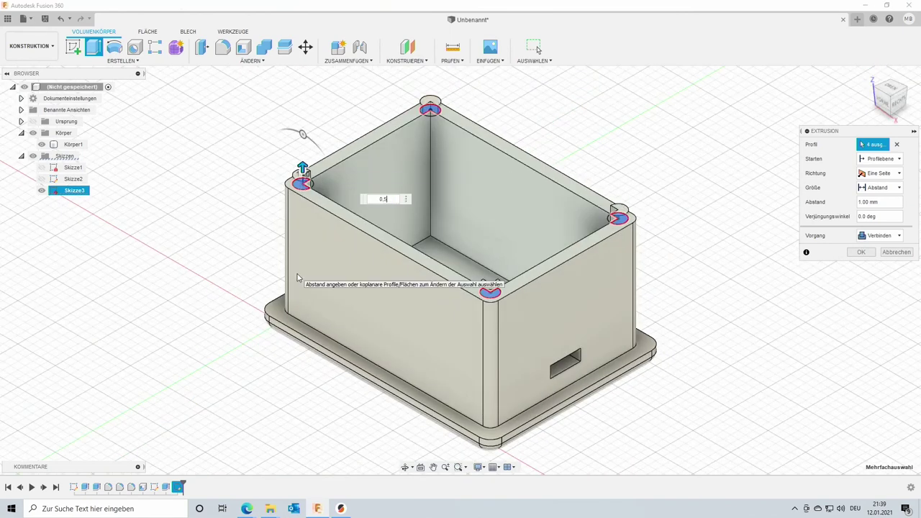
key(Return)
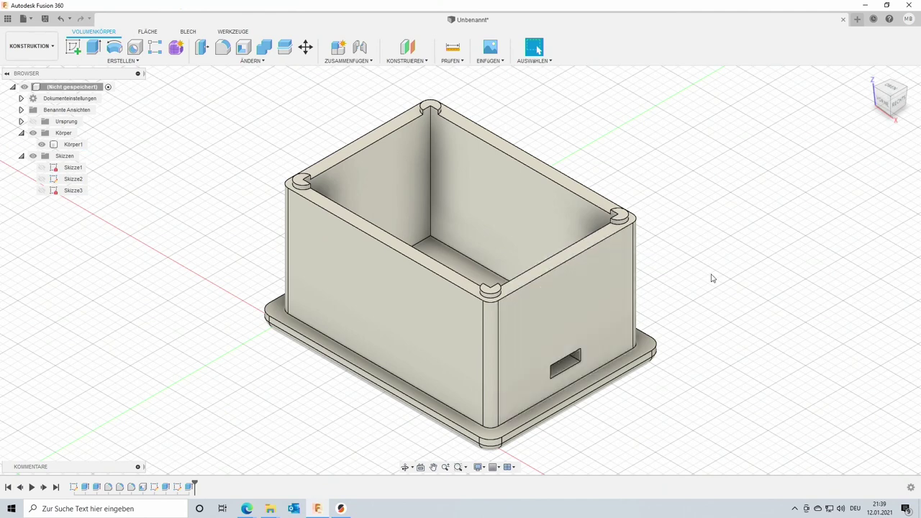
click(341, 508)
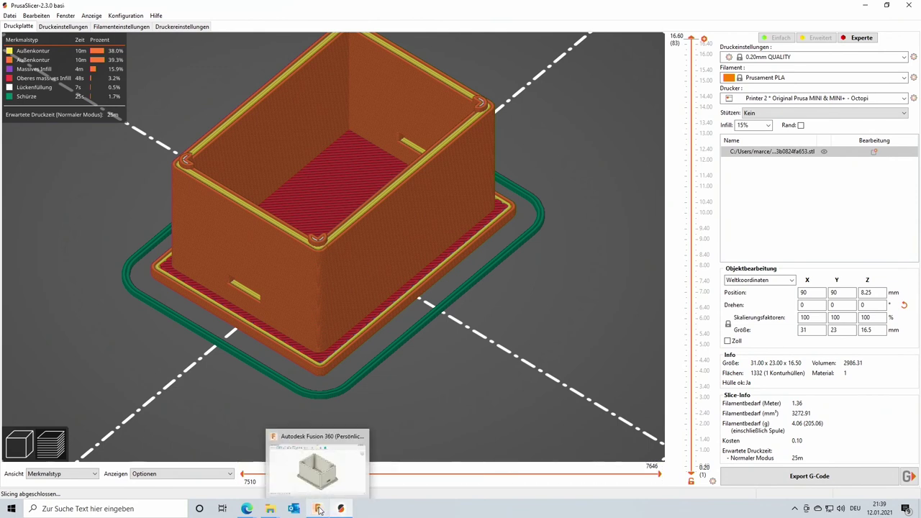
Insert an M600 filament colour change at the 1.80 mm layer of the sliced box.
click(19, 444)
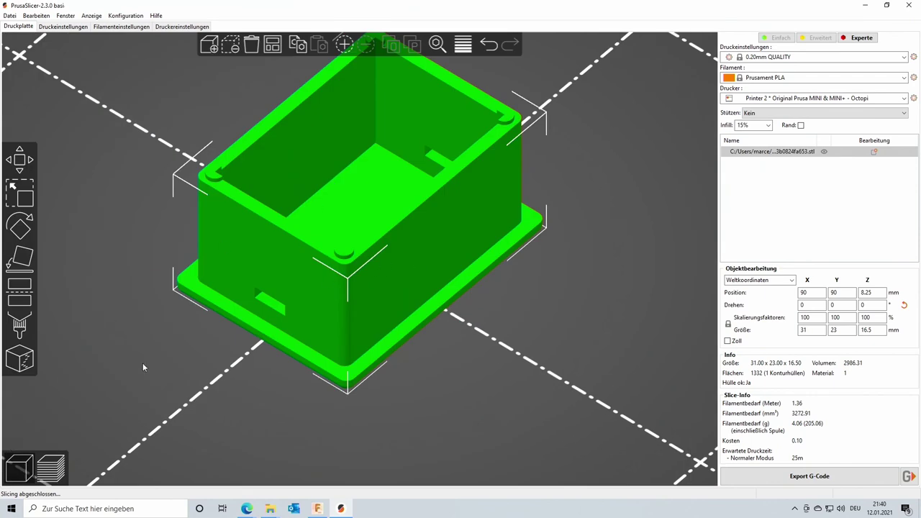
click(50, 474)
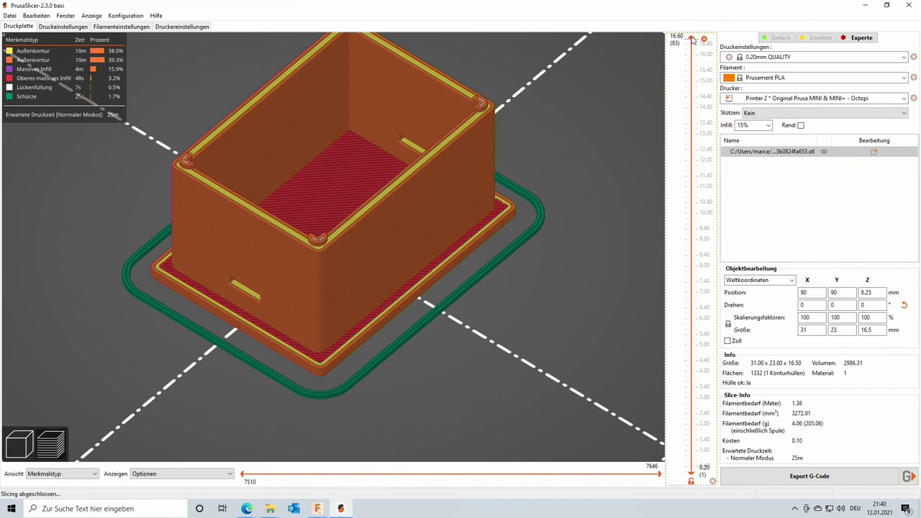
drag(692, 38, 678, 427)
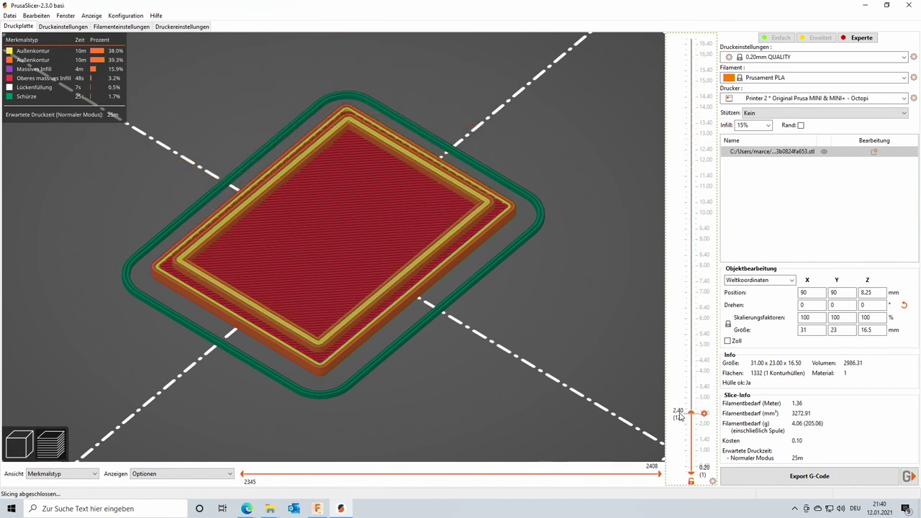
drag(679, 430, 678, 432)
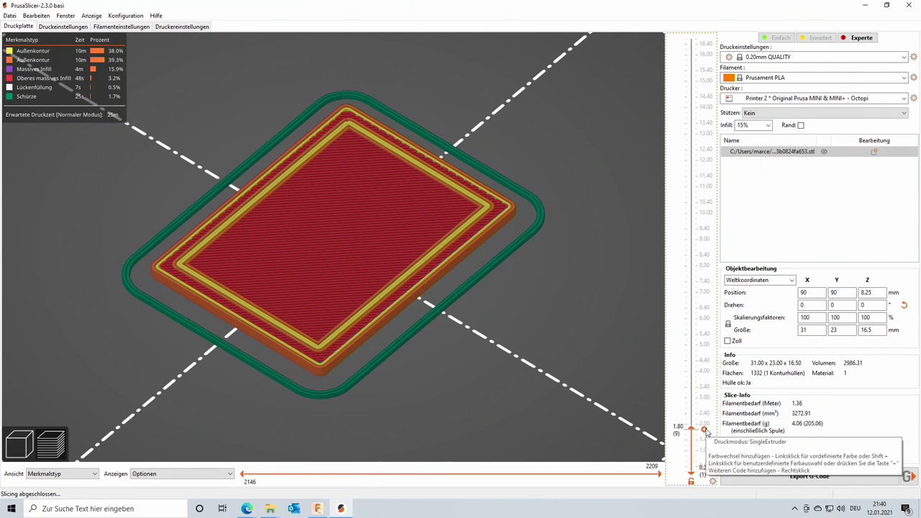
click(705, 430)
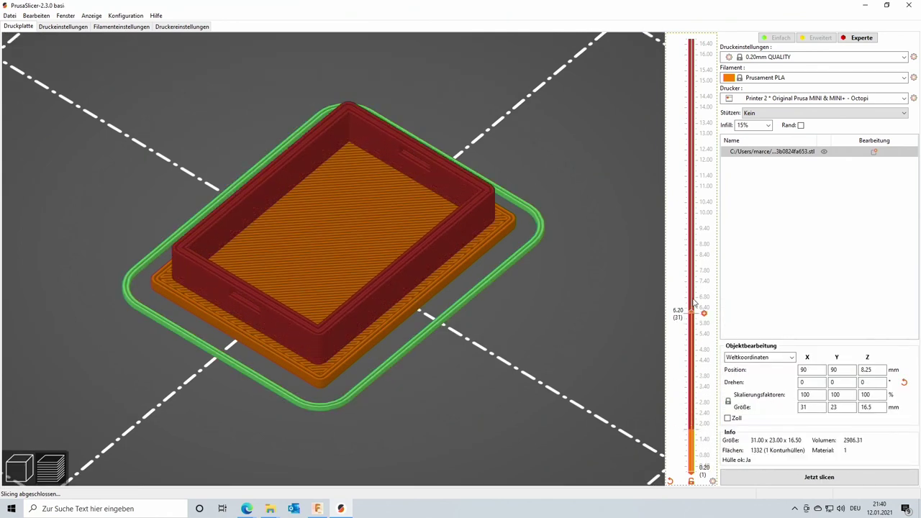
Show all layers up to 16.60 mm: orange base below 1.80 mm, dark red walls above.
drag(690, 424, 691, 39)
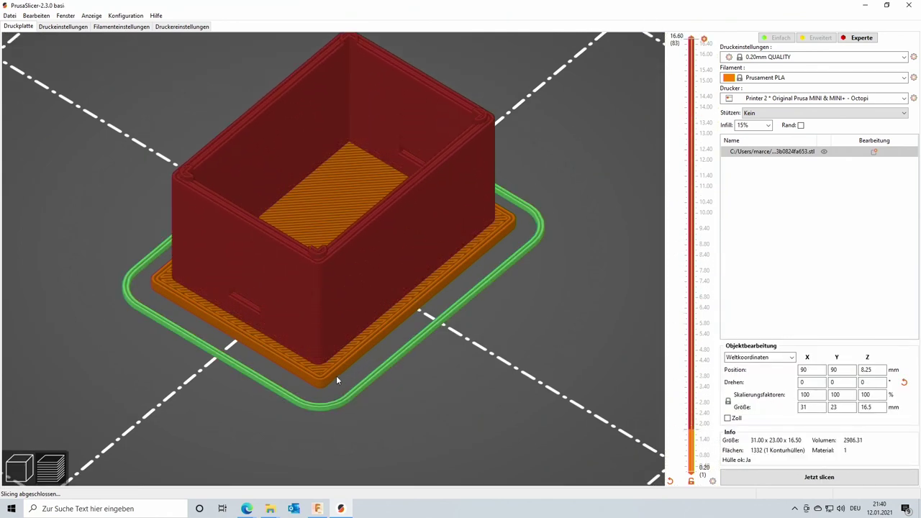